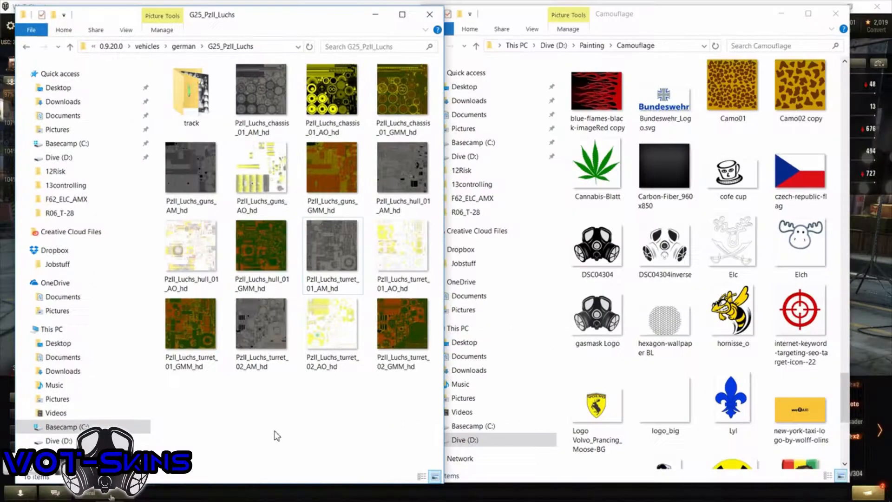
Open the turret texture PzII_Luchs_turret_02_AM_hd from the G25_PzII_Luchs folder in Photoshop.
click(268, 330)
double_click(271, 328)
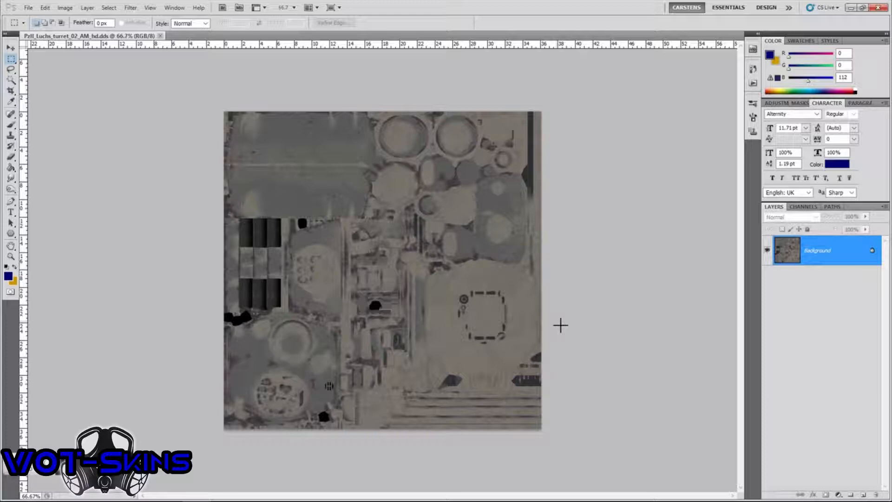
scroll(560, 325, up, 3)
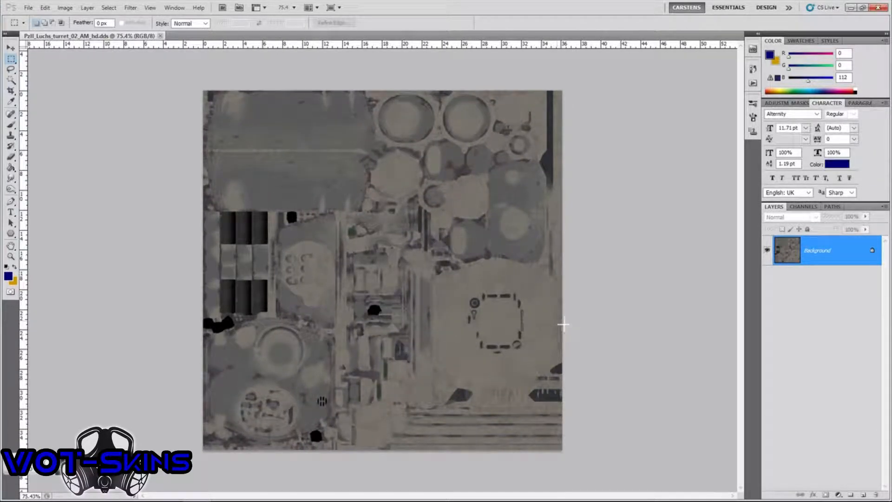
scroll(584, 318, up, 1)
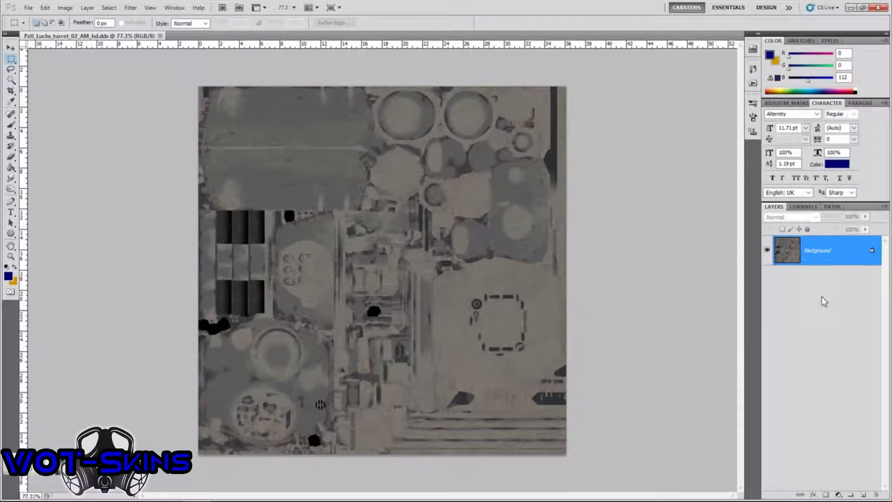
scroll(793, 315, up, 2)
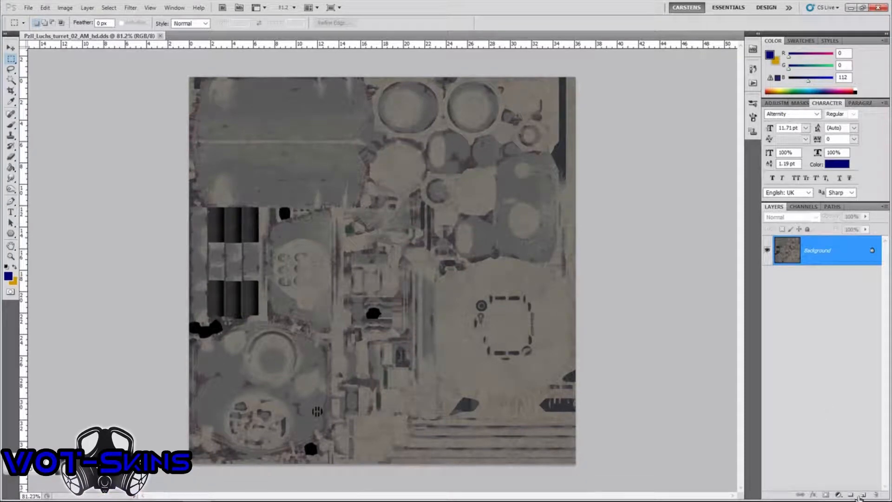
Add a new layer above the Background and fill it completely with black (000000) using the Paint Bucket.
click(862, 494)
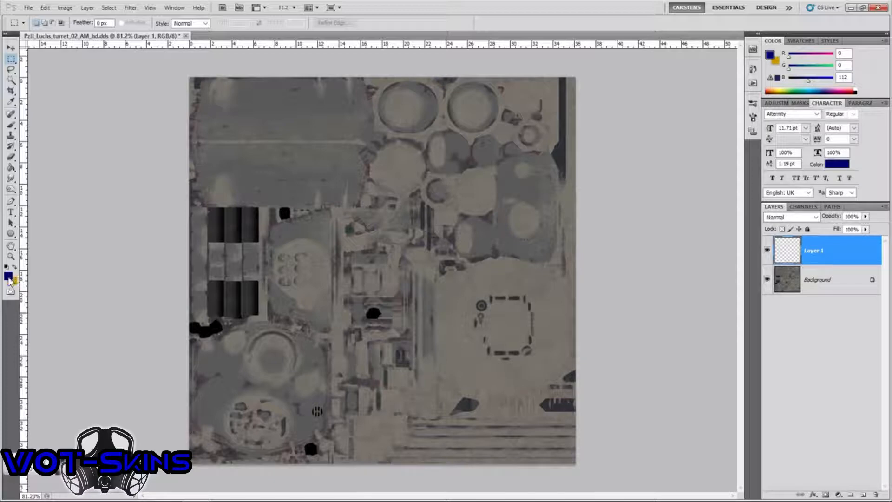
click(8, 276)
click(104, 384)
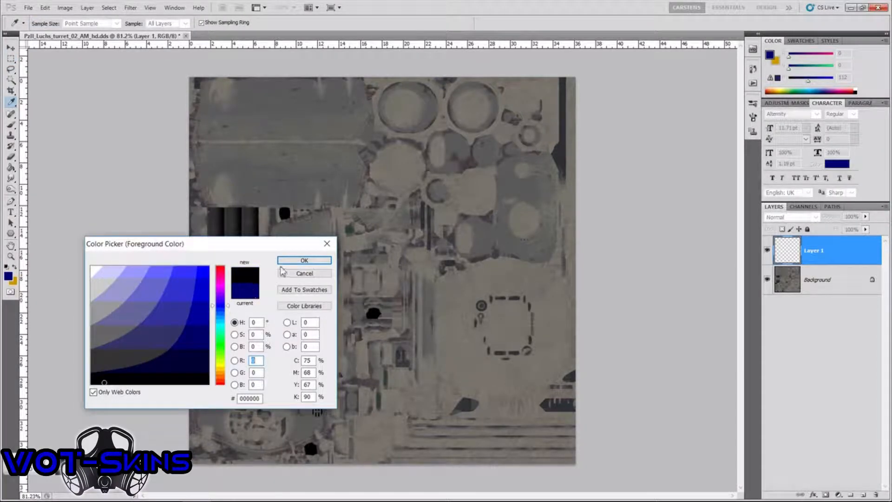
click(304, 260)
key(m)
click(10, 158)
click(11, 167)
click(271, 166)
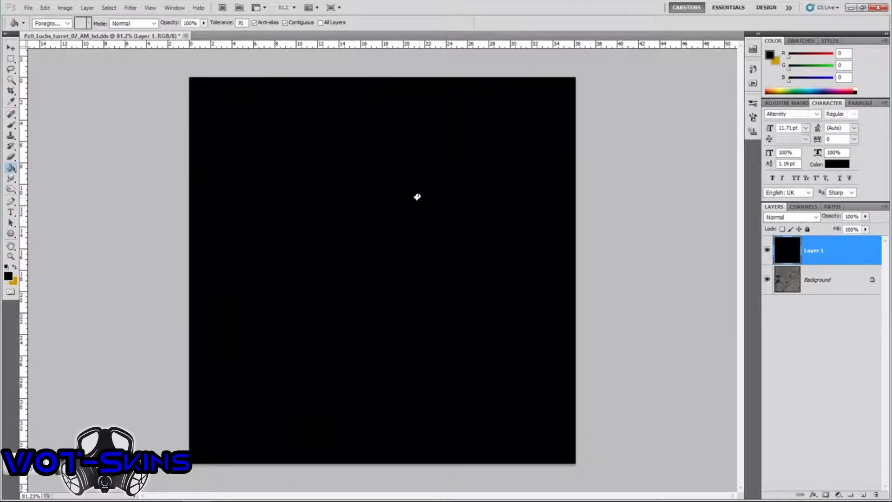
Save a DDS copy named PzII_Luchs_turret_02_AM in G25_PzII_Luchs, using DXT5 ARGB 8 bpp interpolated alpha with generated MIP maps.
key(ctrl+shift+s)
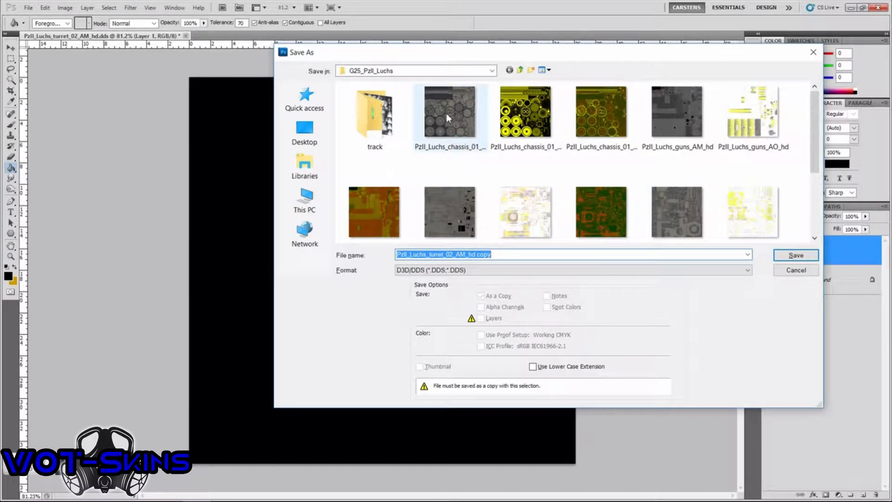
drag(818, 135, 825, 199)
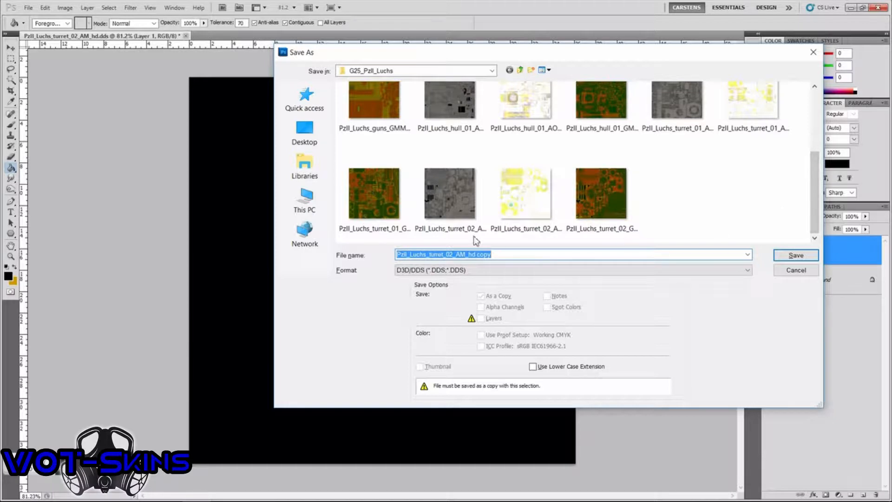
click(475, 259)
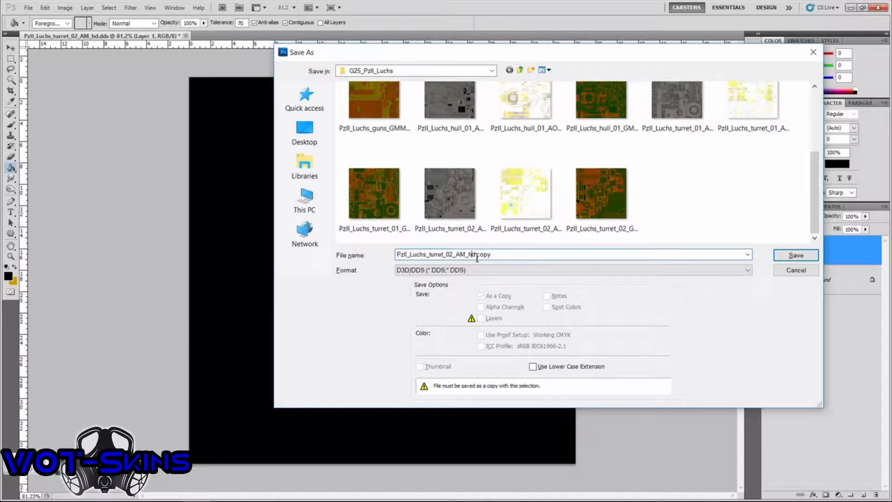
drag(475, 256, 495, 258)
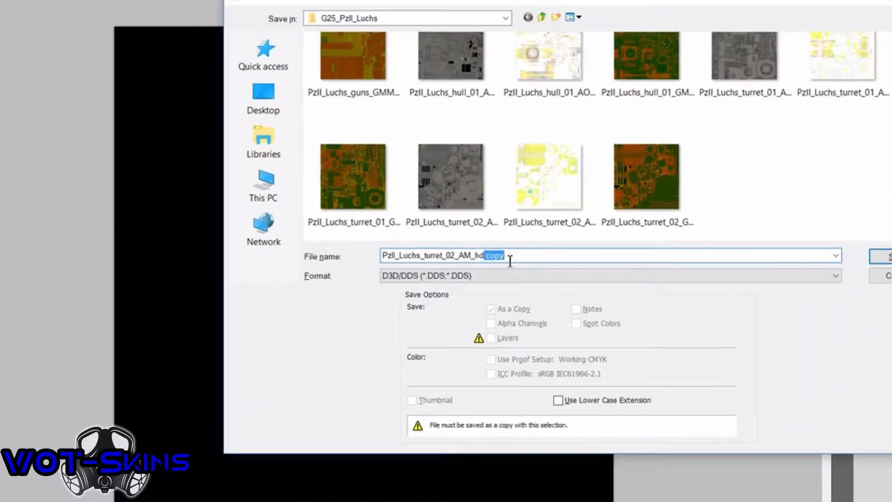
click(495, 258)
key(BackSpace)
key(BackSpace)
key(BackSpace)
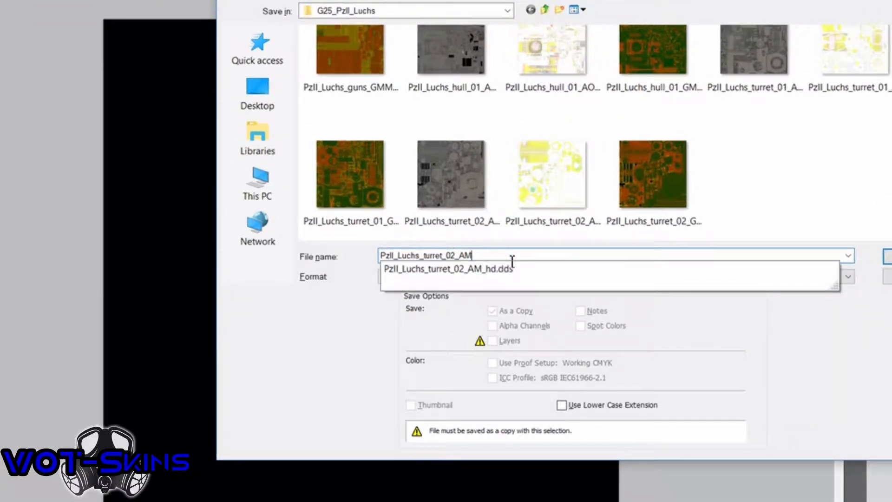
key(Return)
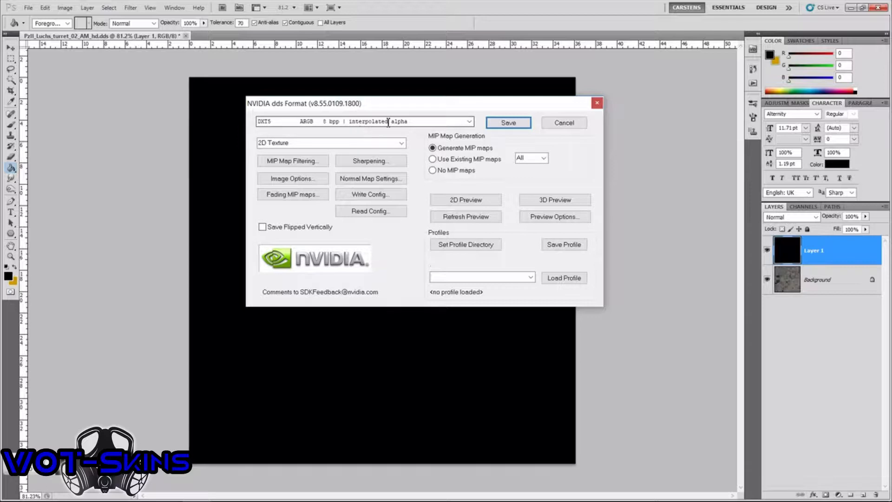
click(508, 124)
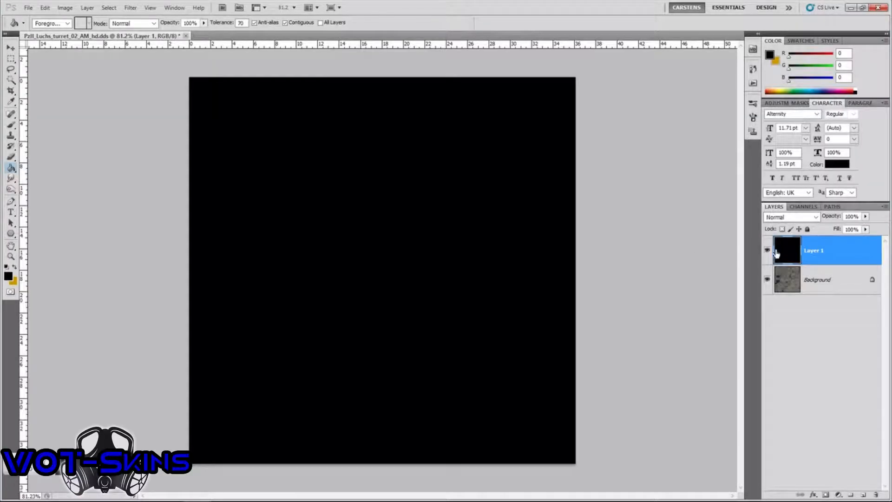
Delete the black layer and place the Camo01 image from the Camouflage folder over the whole turret texture.
key(Delete)
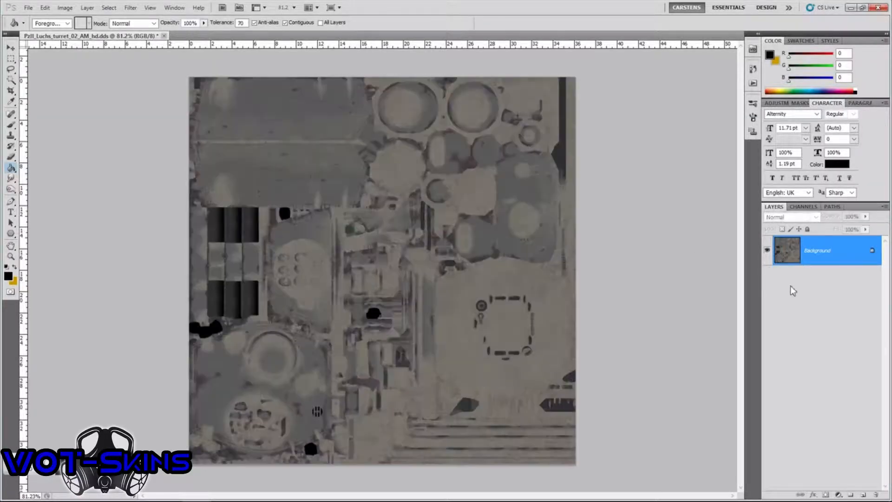
click(862, 494)
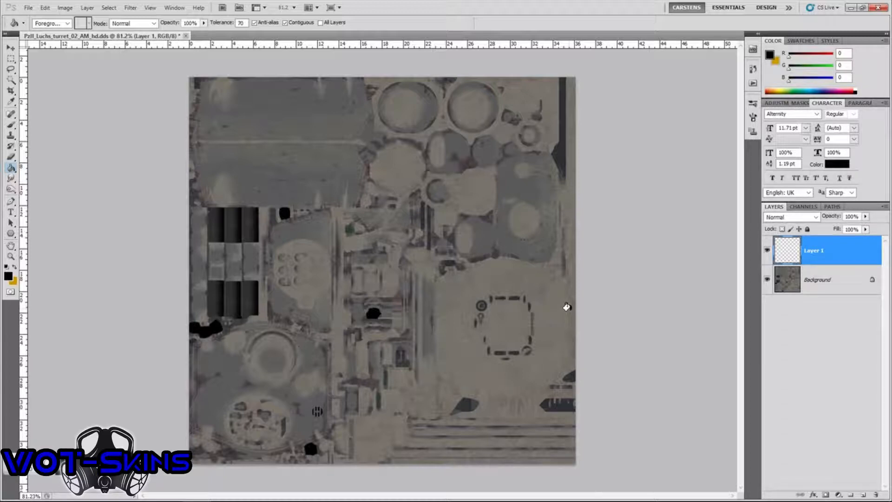
mouse_move(253, 491)
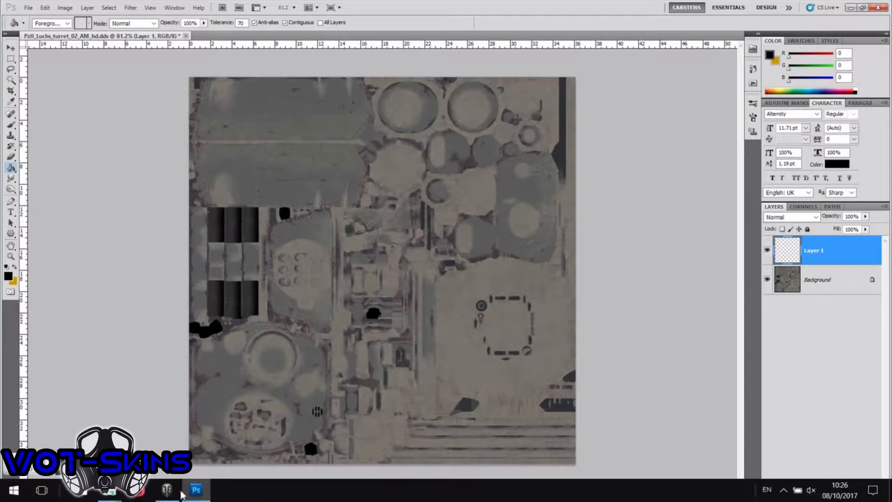
mouse_move(116, 496)
click(131, 439)
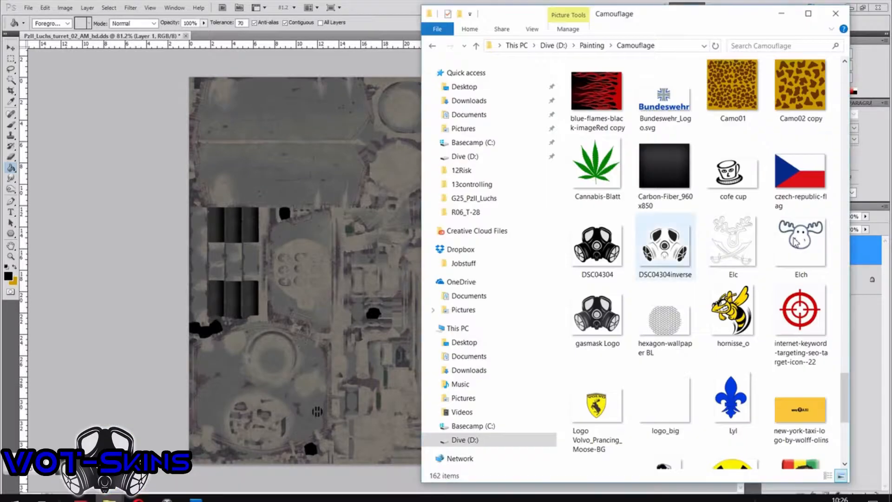
drag(734, 93, 394, 288)
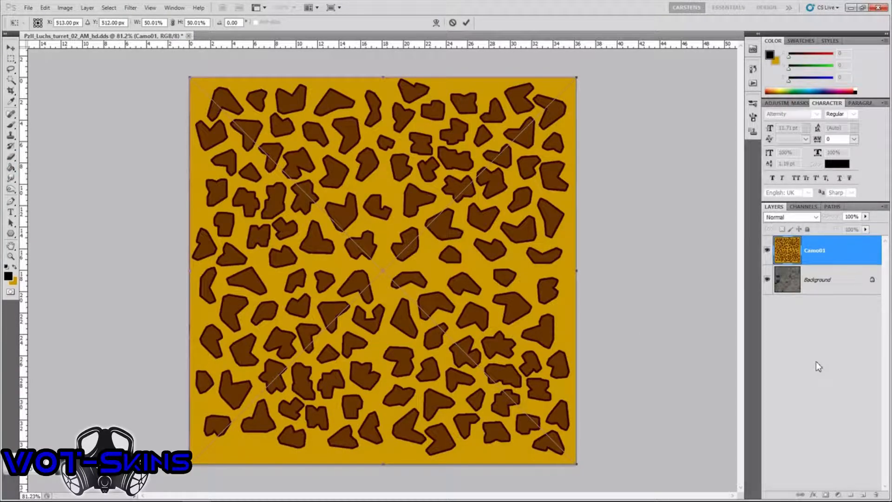
key(Return)
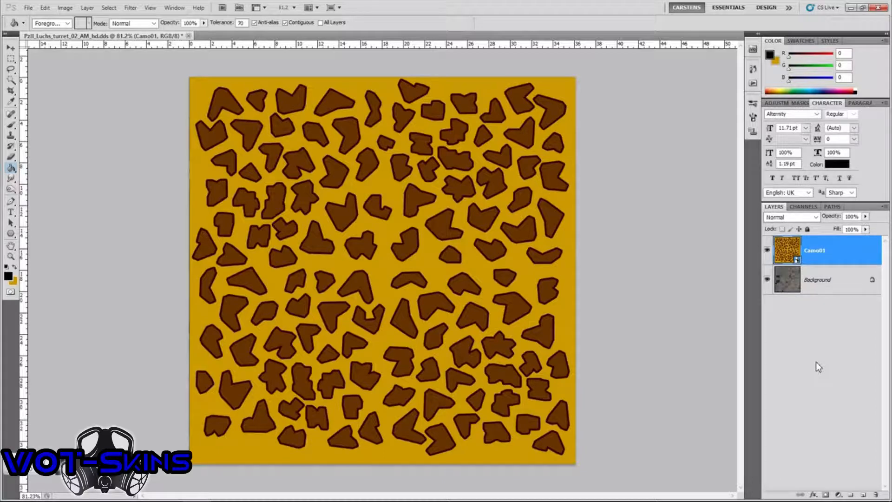
Save the camouflage texture as a DXT5 DDS copy, replacing the existing PzII_Luchs_turret_02_AM file.
key(ctrl+shift+s)
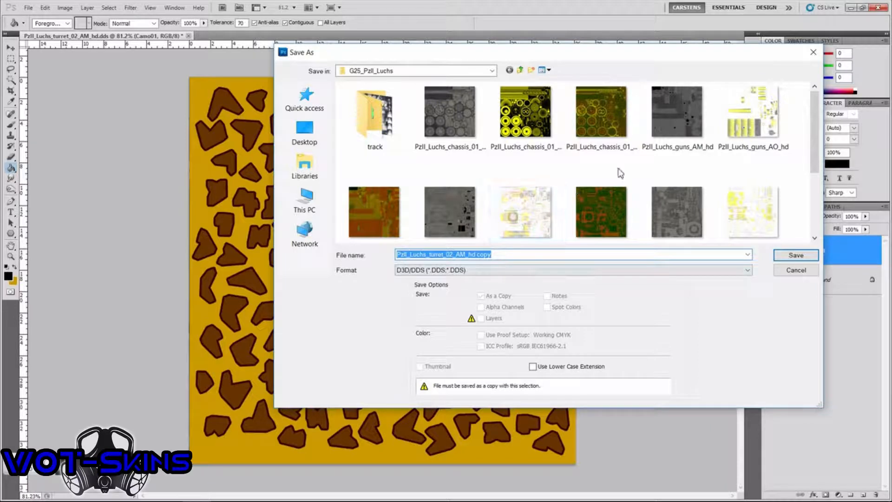
drag(814, 124, 816, 196)
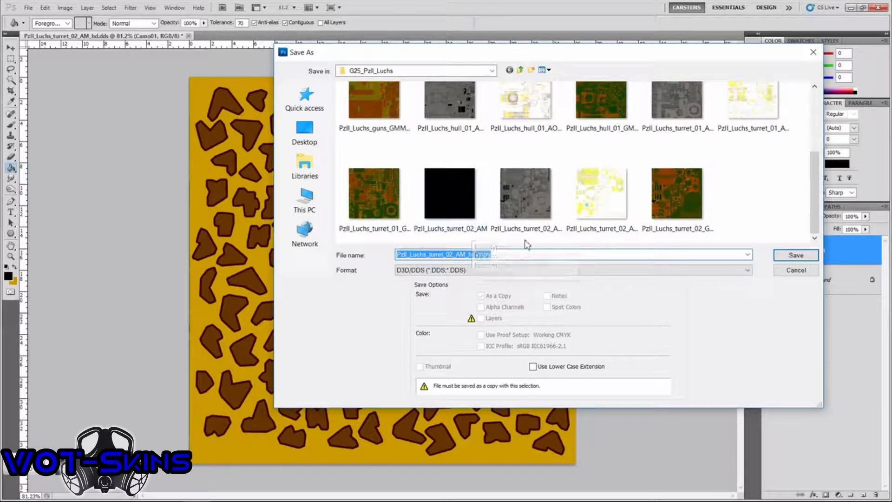
key(Return)
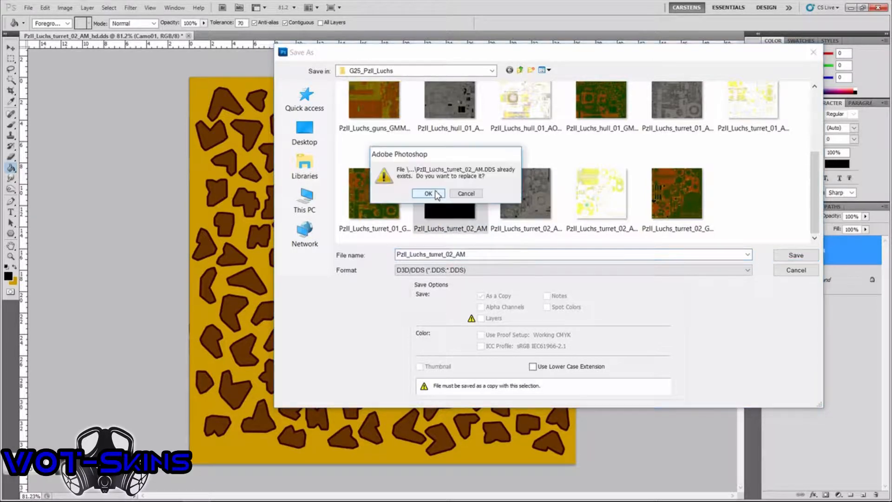
click(434, 193)
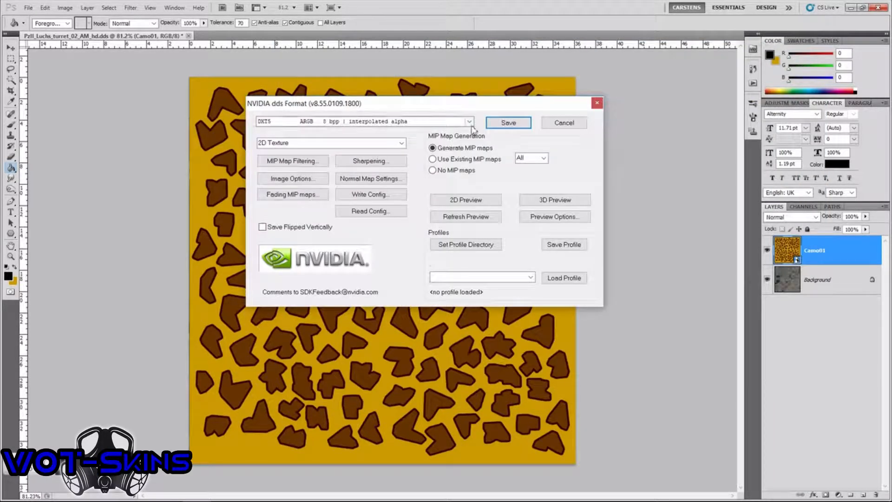
click(500, 123)
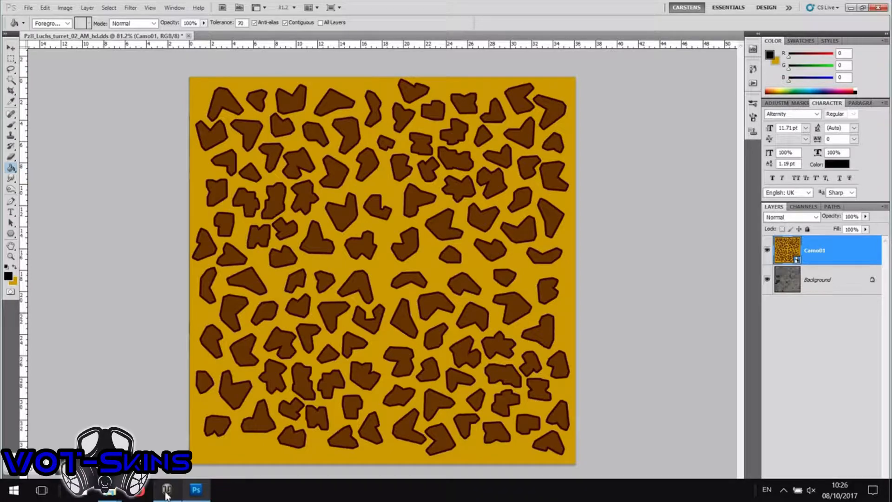
Switch to the WoT Client garage and select the Pz.Kpfw. II Luchs to check its turret skin.
click(167, 489)
drag(432, 279, 344, 386)
click(345, 399)
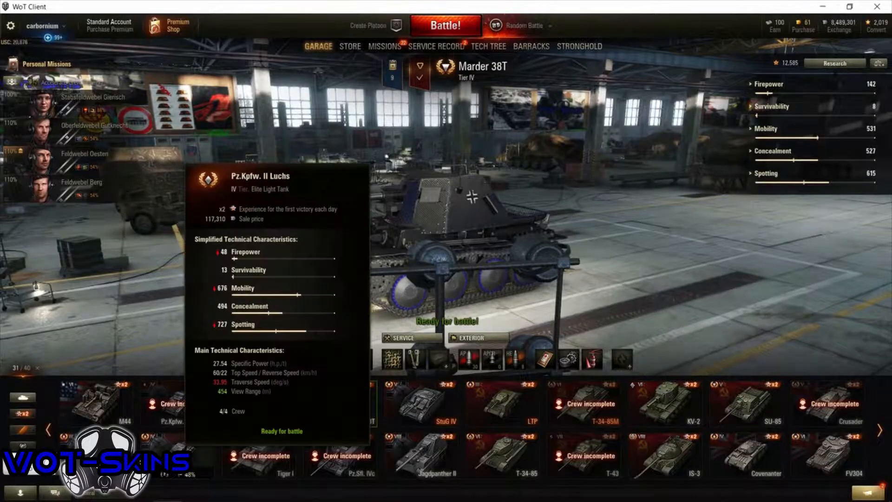
click(179, 450)
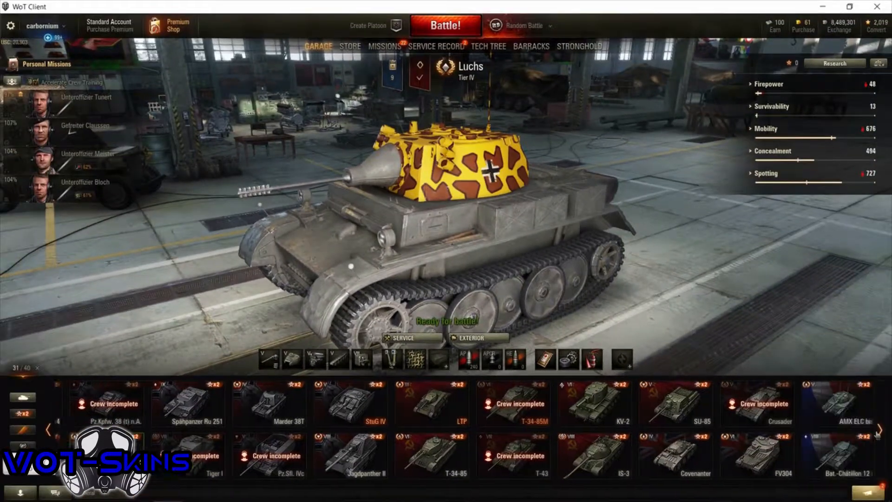
View the AMX 13 90 in the garage for comparison, and return to the Pz.Kpfw. II Luchs to inspect its turret.
click(878, 431)
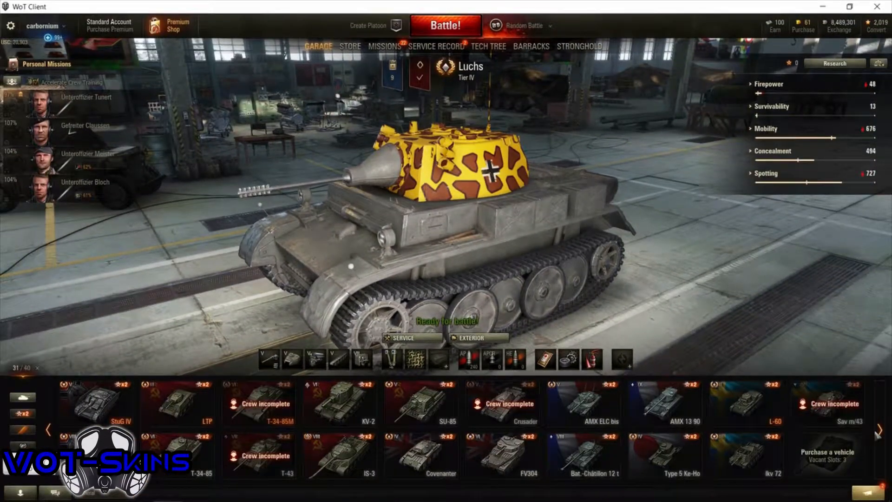
click(664, 402)
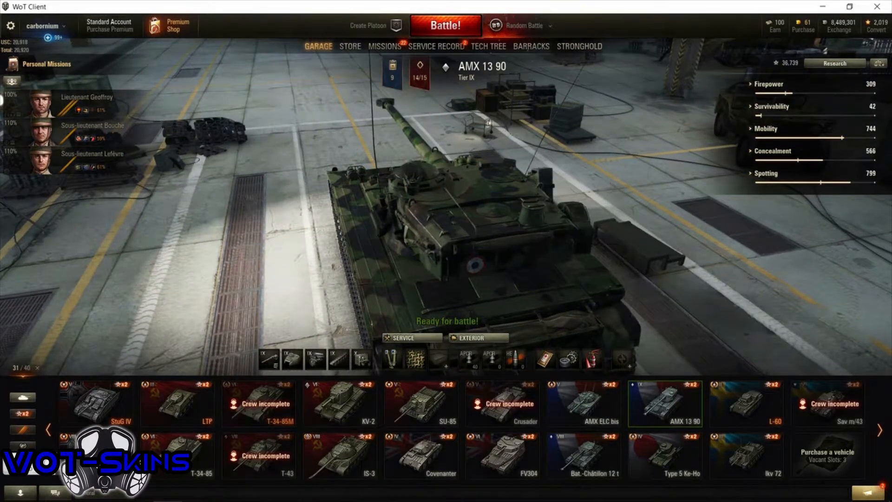
click(48, 430)
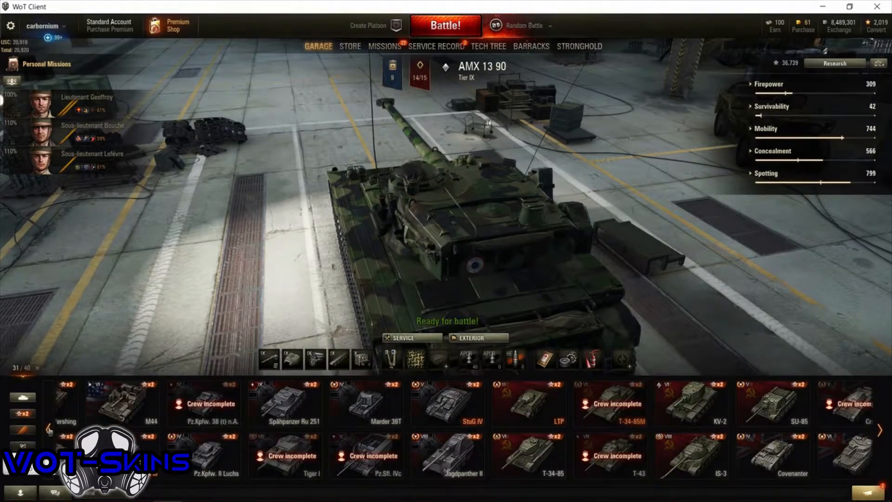
click(259, 455)
drag(599, 228, 477, 199)
Switch back to Photoshop and set the Camo01 layer's opacity to 70%.
mouse_move(126, 500)
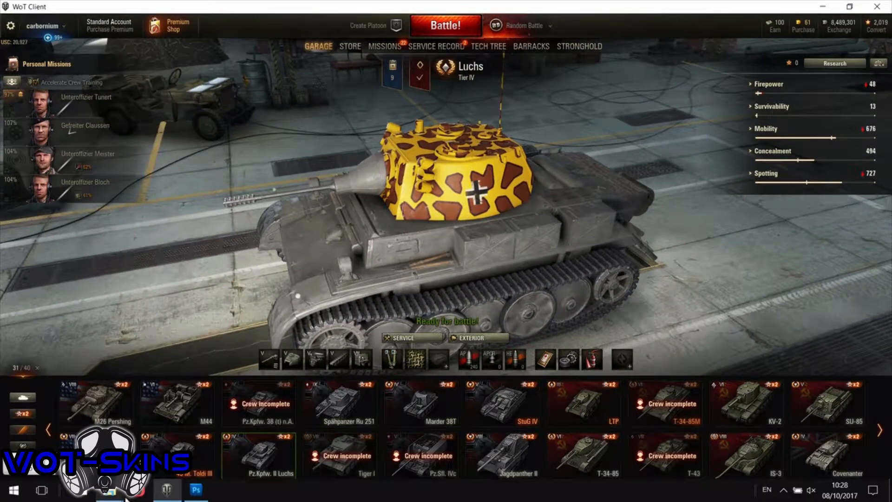
click(196, 489)
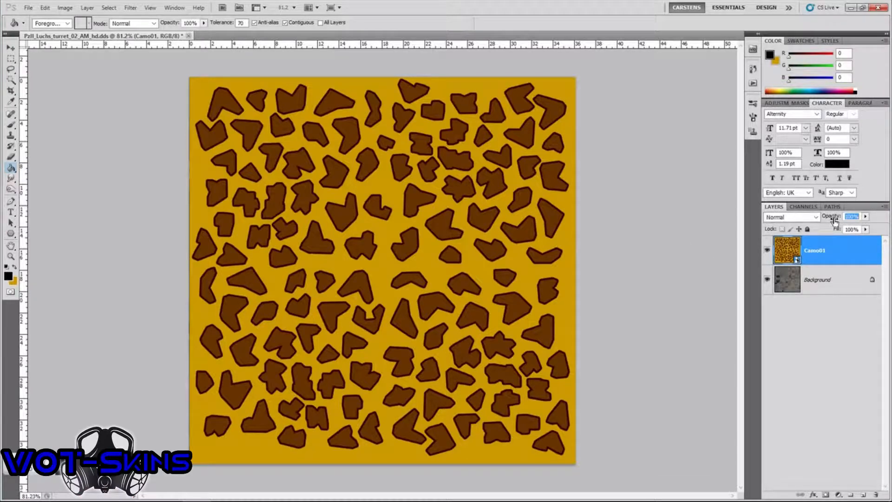
mouse_move(833, 223)
mouse_down()
mouse_move(806, 226)
mouse_move(822, 224)
mouse_up()
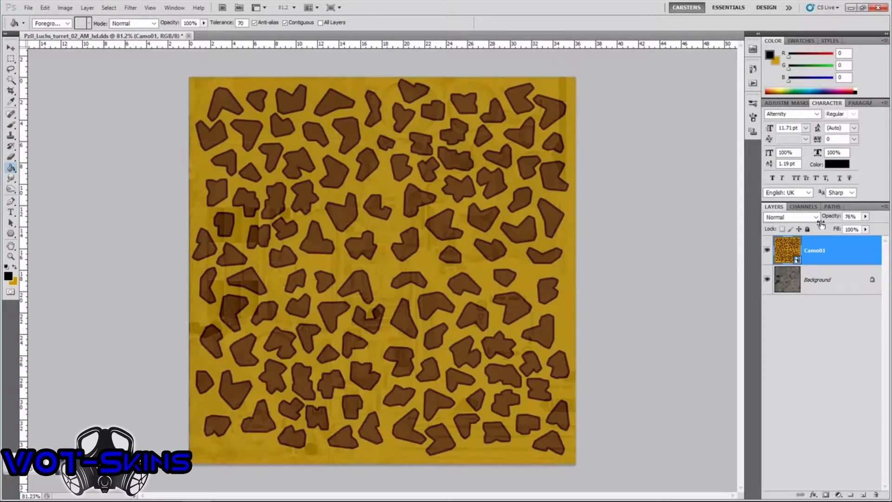
click(849, 216)
text(70)
Save the 70% opacity camouflage as a D3D/DDS copy, replacing the existing PzII_Luchs_turret_02_AM file.
click(28, 7)
click(52, 187)
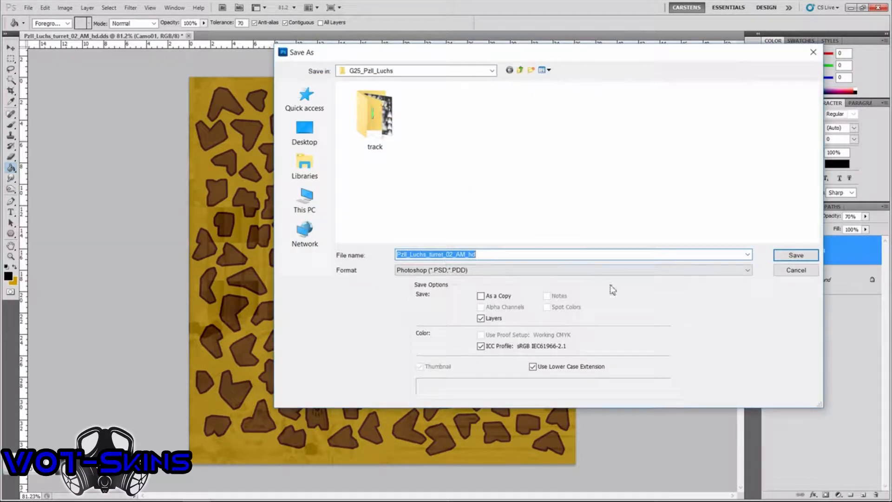
click(748, 277)
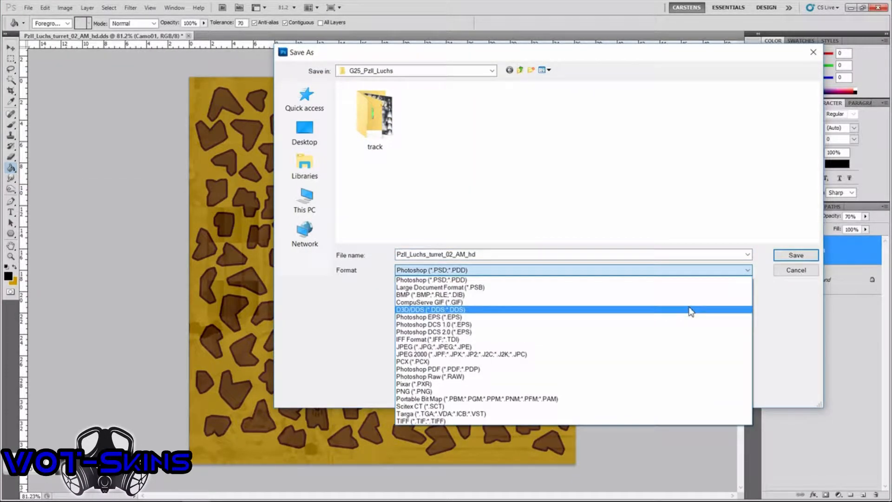
click(689, 311)
scroll(576, 218, down, 3)
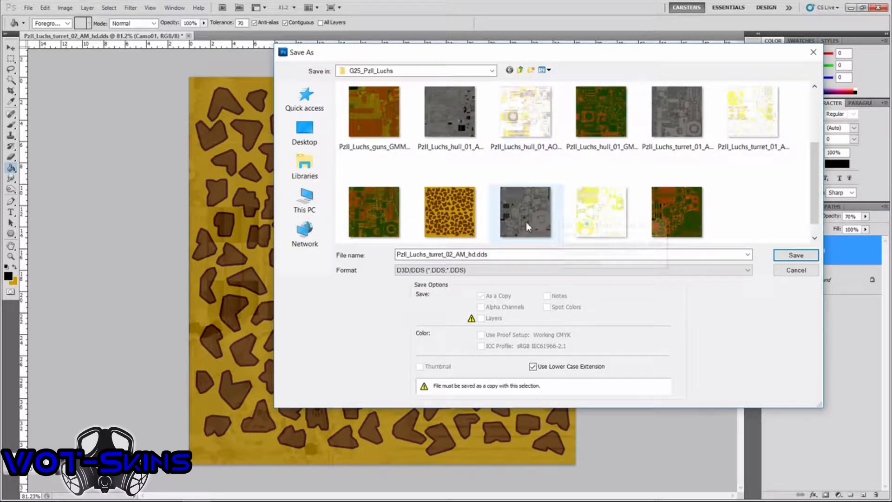
double_click(451, 216)
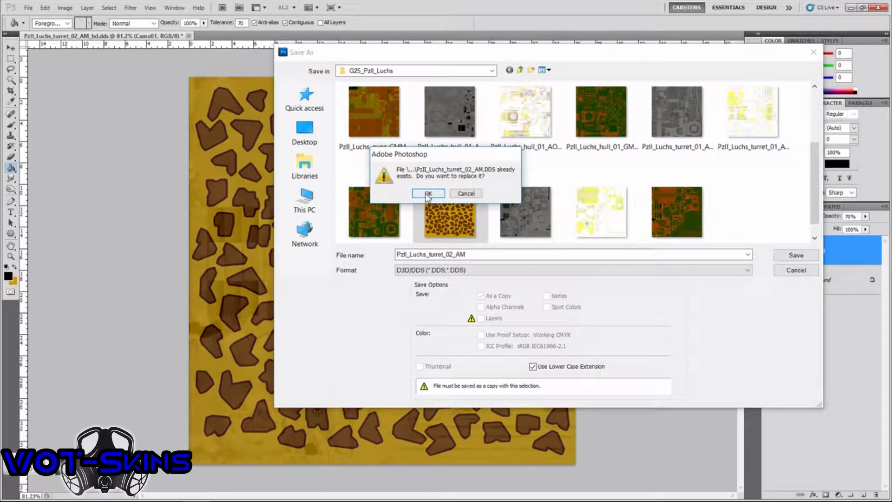
click(425, 194)
click(496, 123)
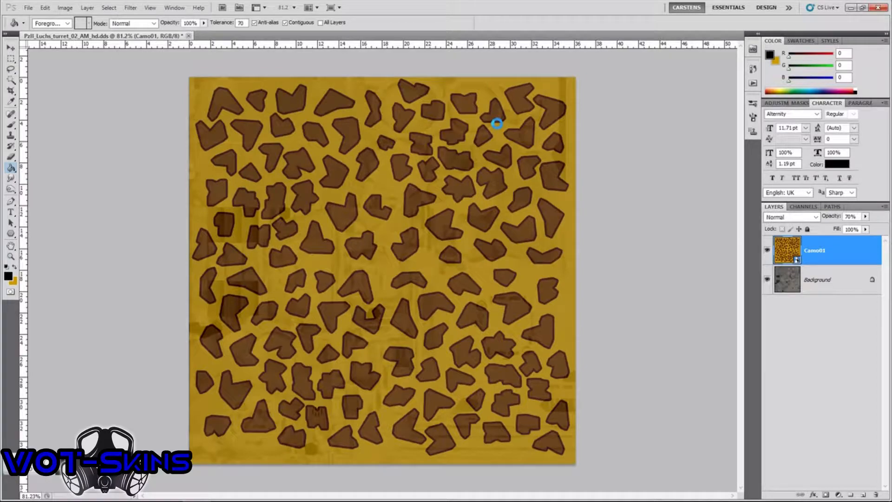
Switch to the WoT Client garage, view the Spähpanzer Ru 251, and reselect the Pz.Kpfw. II Luchs to reload its turret skin.
mouse_move(166, 495)
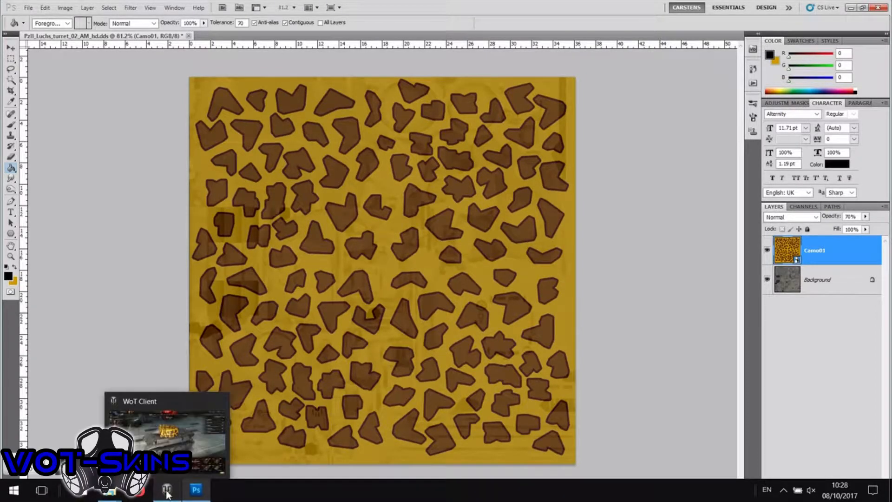
click(201, 409)
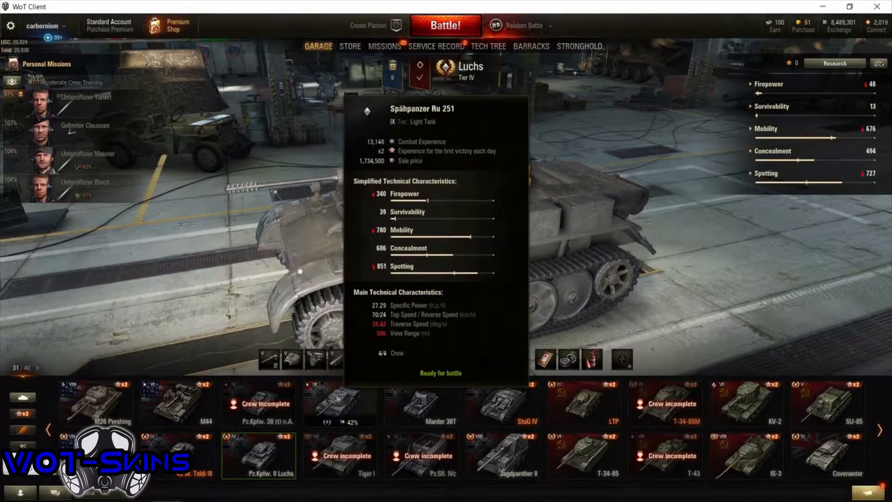
click(366, 402)
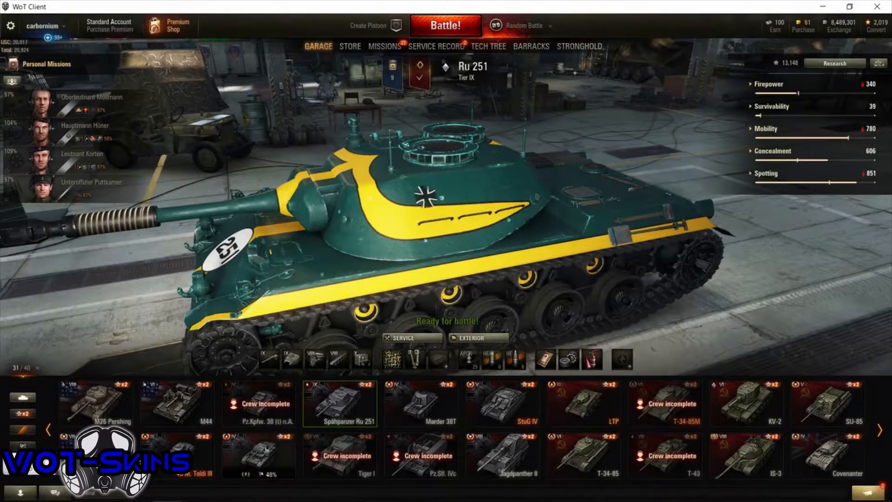
click(267, 451)
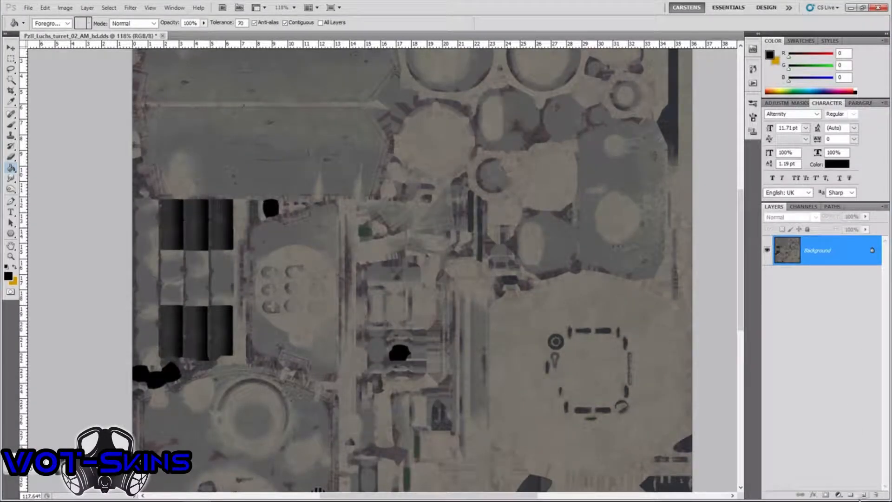
Add a new layer above the Background and name it itent.
click(862, 496)
double_click(816, 251)
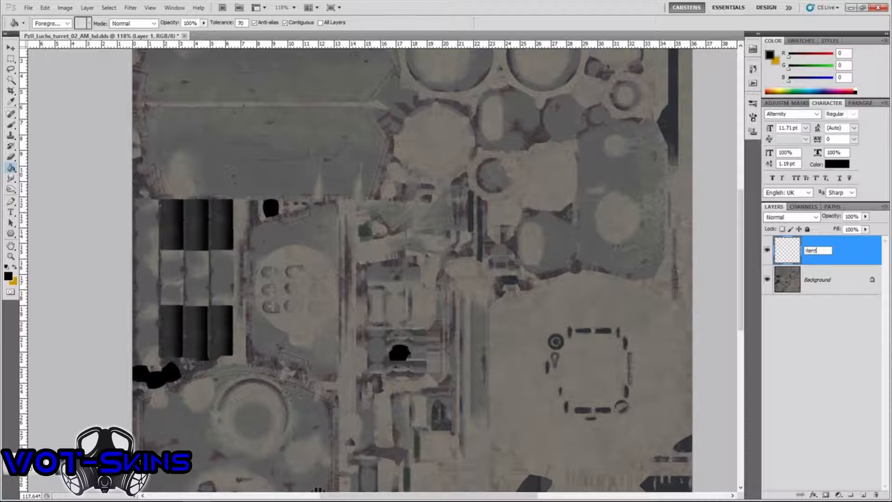
text(itent)
key(Return)
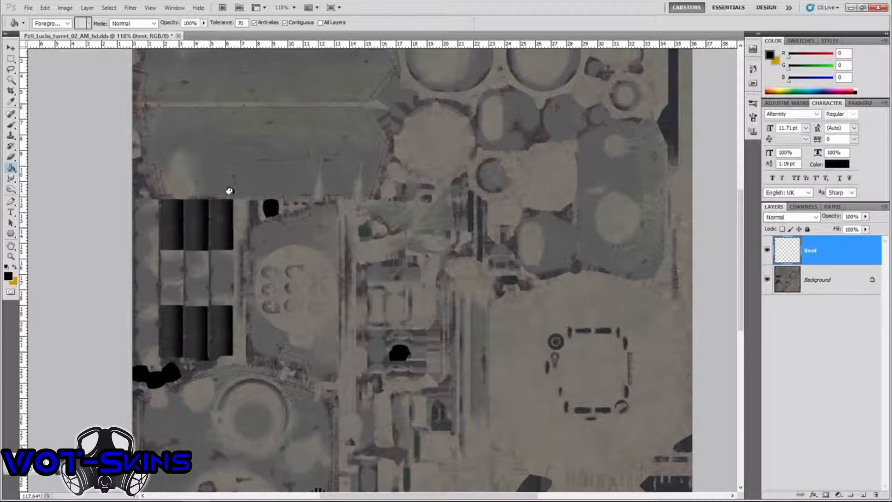
Make gold (RGB 204, 153, 0) the foreground color and choose the 19 px hard round brush.
click(16, 269)
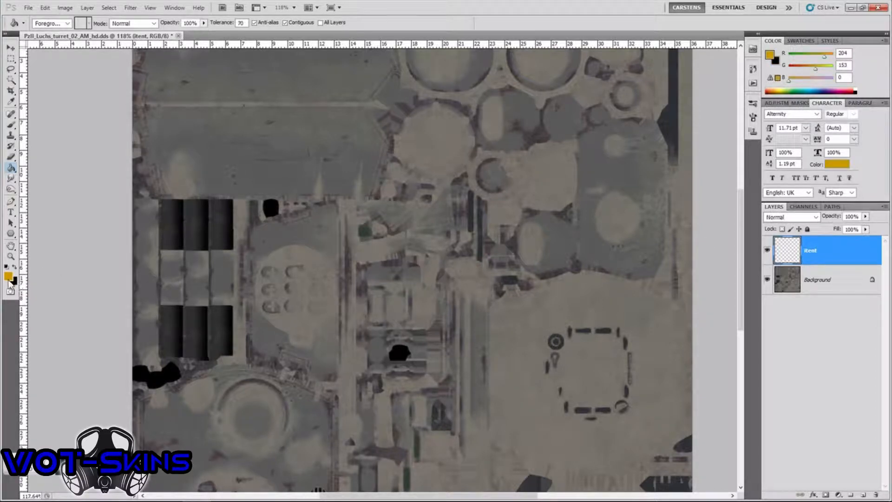
click(9, 279)
click(302, 258)
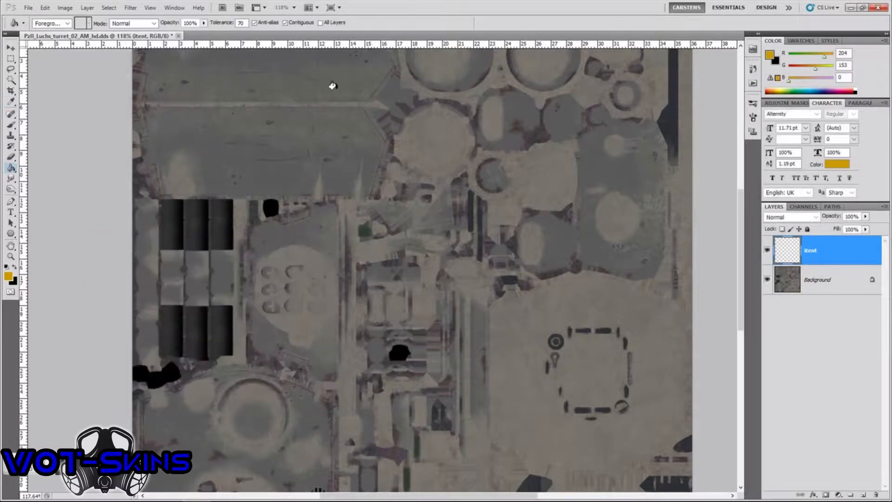
key(b)
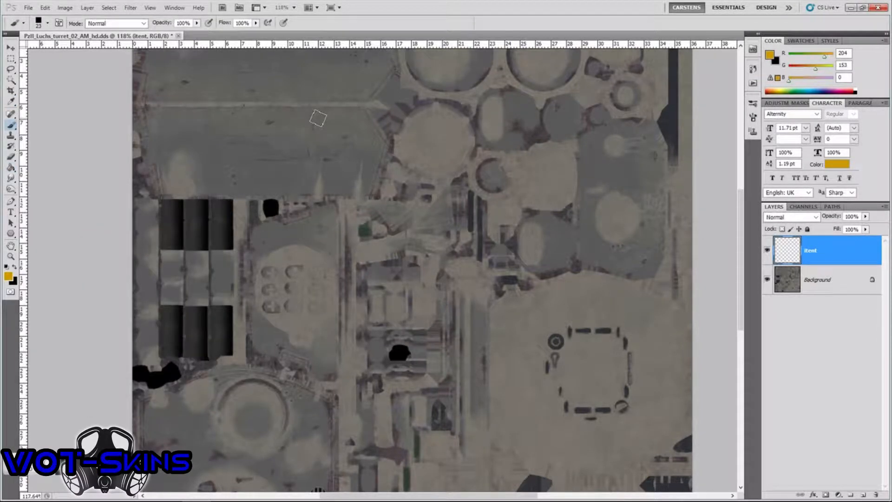
right_click(318, 118)
click(350, 176)
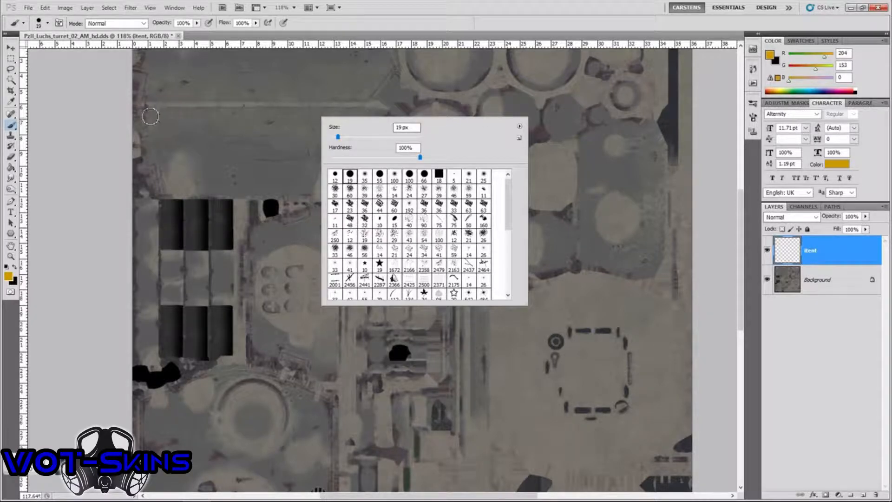
Paint a closed gold outline with straight edges on the lower half of the large turret side panel, with a freehand blob inside it.
drag(740, 200, 741, 165)
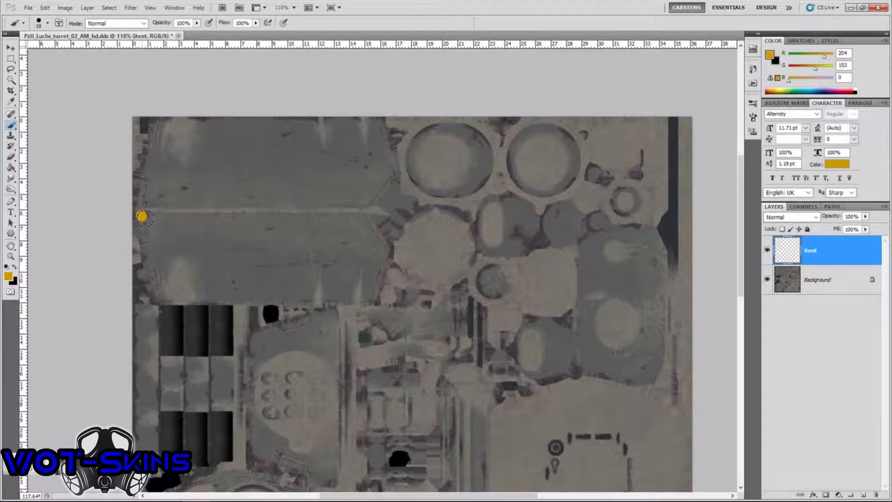
drag(145, 218, 364, 218)
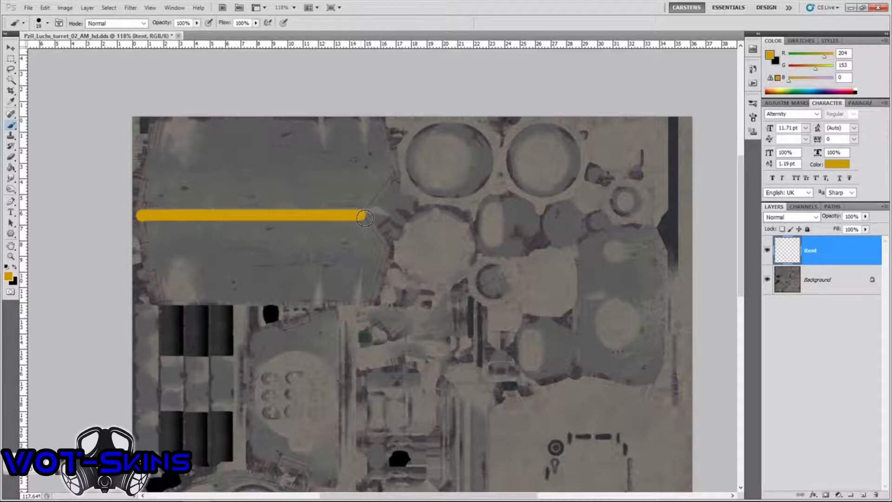
shift+click(389, 251)
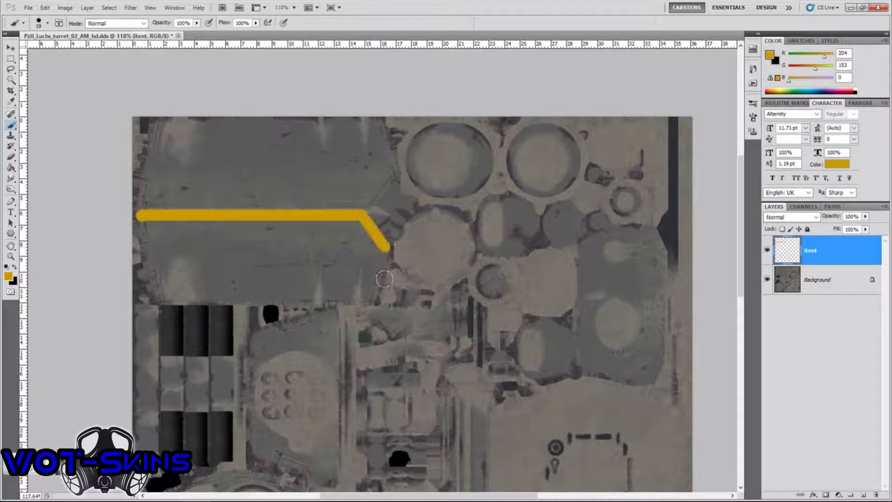
shift+click(371, 301)
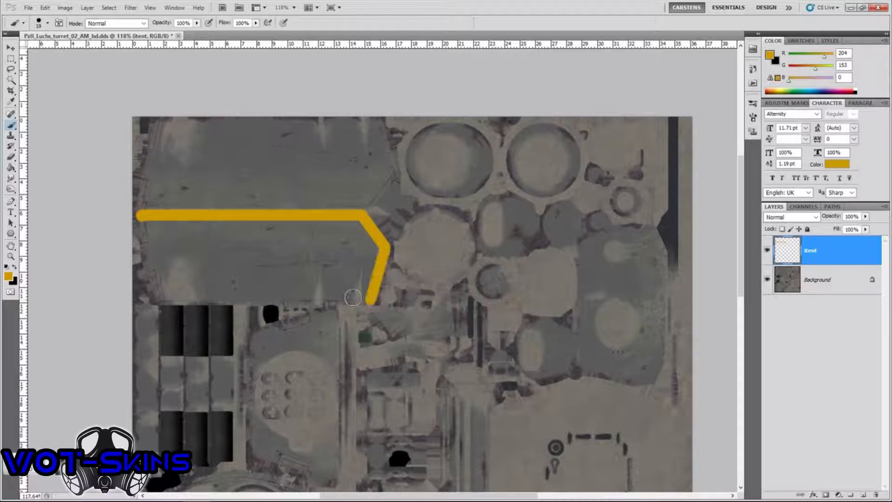
shift+click(143, 219)
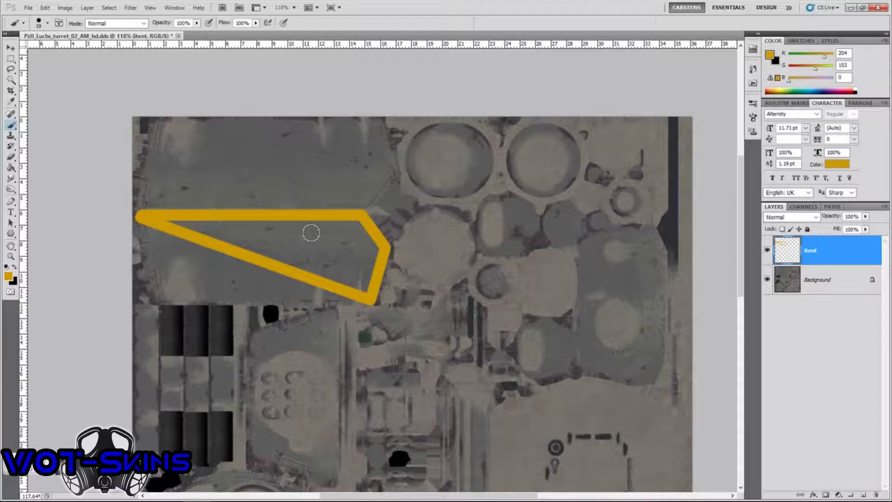
mouse_move(308, 230)
mouse_down()
mouse_move(328, 257)
mouse_move(358, 256)
mouse_move(308, 259)
mouse_up()
Paint three gold dots along the inner right edge of the left large round hatch, using the 19 px brush.
right_click(317, 249)
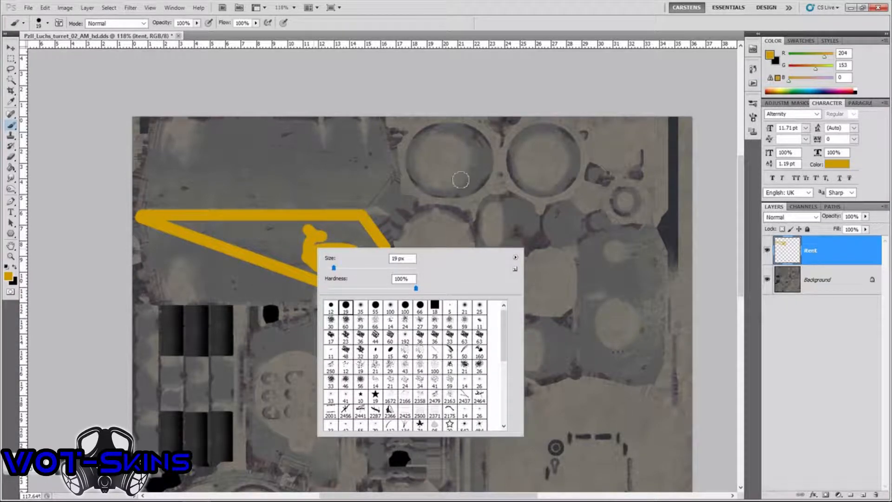
click(478, 180)
click(474, 176)
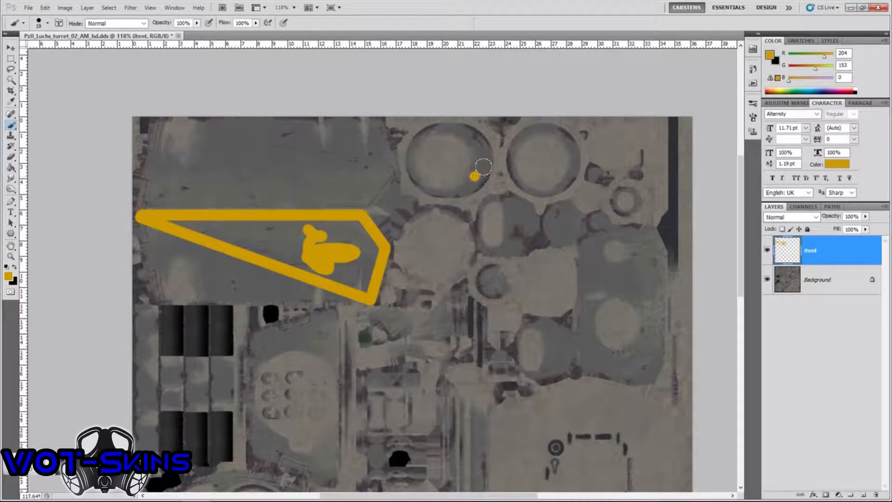
click(477, 147)
Set the foreground color to green (RGB 0, 153, 0) and paint two dots on the oval part and a T mark on the right-hand plate.
click(8, 275)
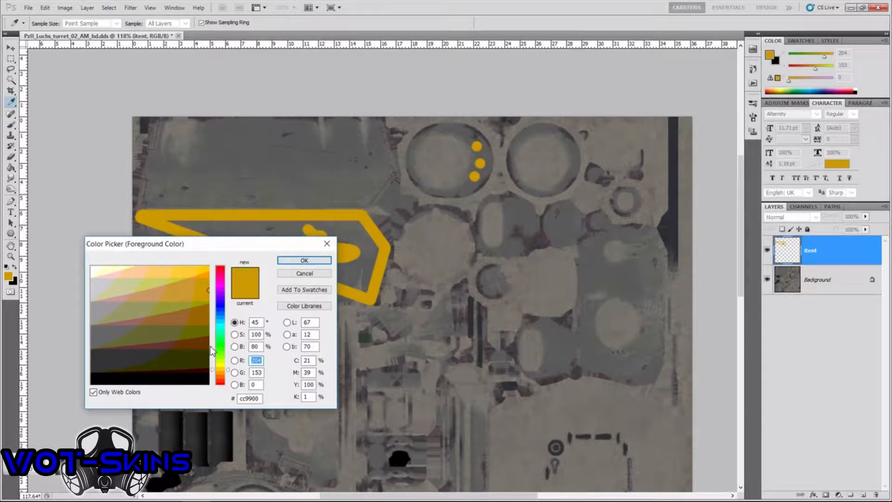
click(212, 352)
click(302, 260)
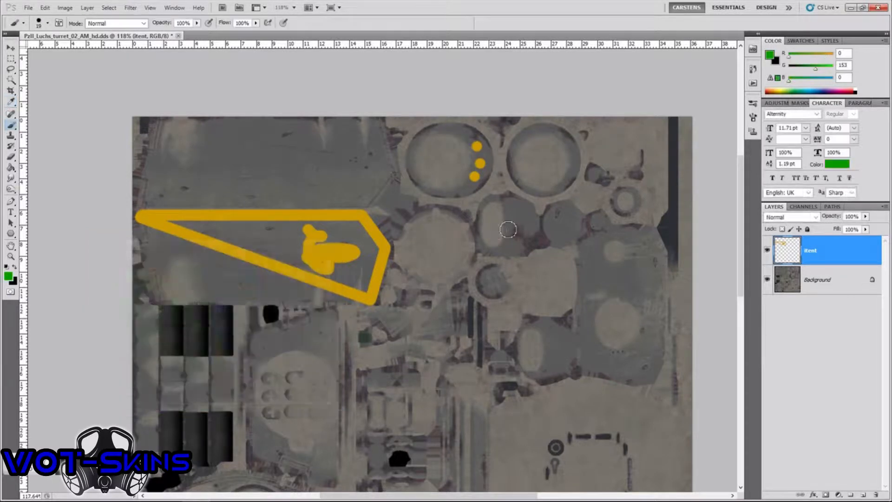
click(513, 210)
click(512, 237)
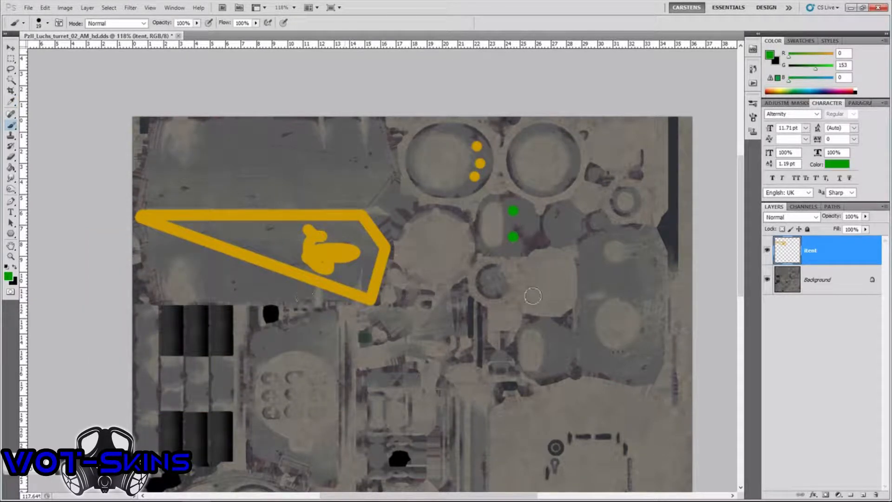
mouse_move(600, 278)
mouse_down()
mouse_move(646, 279)
mouse_move(644, 297)
mouse_up()
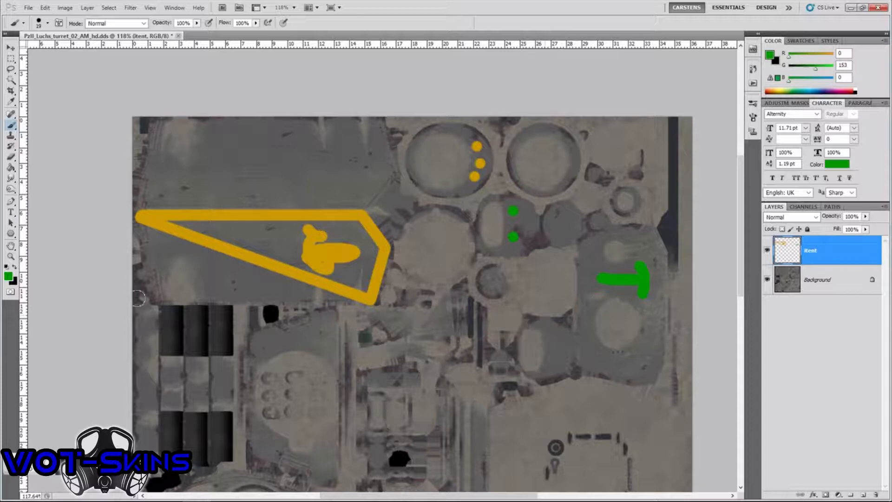
Set the foreground color to blue (000099) and paint four identification dots on the small parts and plate in the middle of the texture.
click(10, 278)
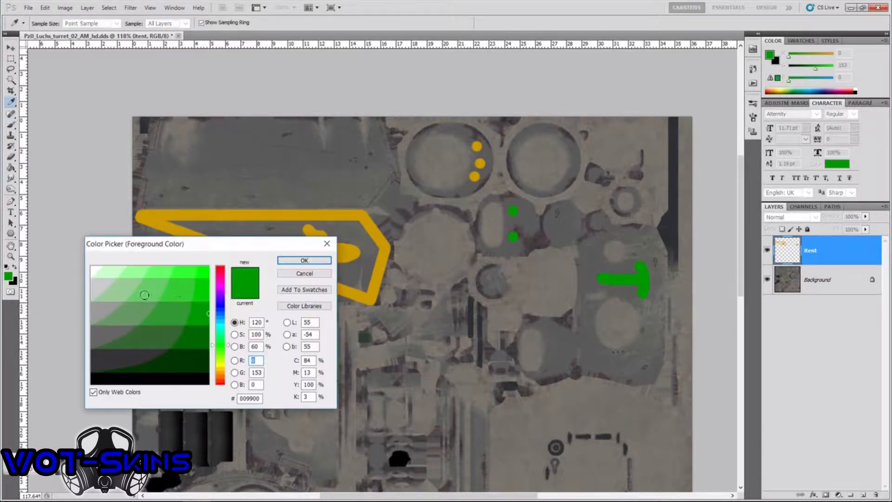
click(220, 305)
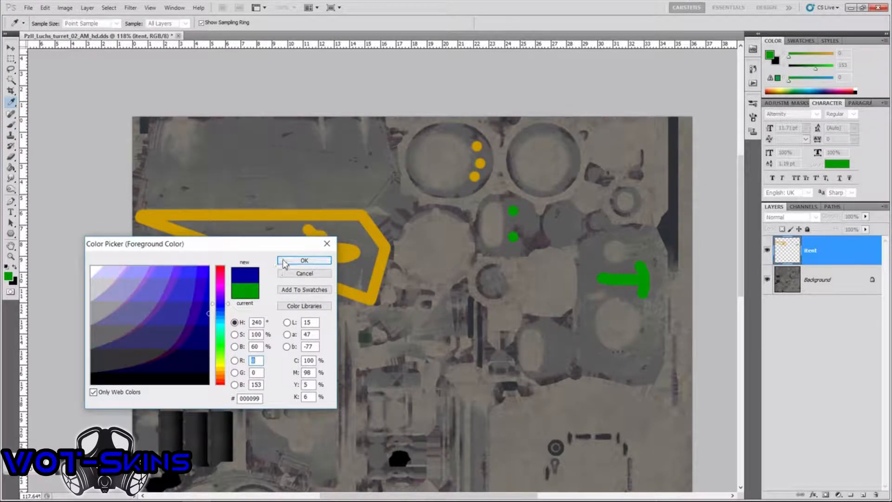
click(304, 260)
click(412, 380)
click(386, 377)
click(378, 381)
click(328, 348)
Set the foreground color to teal and mark the small round part, the lower-left roof plate with an arrowhead, and a small central part.
click(9, 277)
click(219, 327)
click(304, 261)
click(489, 282)
scroll(742, 319, down, 5)
mouse_move(177, 308)
mouse_down()
mouse_move(204, 331)
mouse_move(171, 371)
mouse_up()
drag(368, 360, 368, 377)
Set the foreground color to red (RGB 255, 0, 51) and paint a short stroke between the dark cylinders and two dots on the strip beside them.
click(9, 279)
click(220, 267)
click(207, 266)
click(304, 261)
drag(168, 148, 172, 176)
click(145, 98)
click(146, 112)
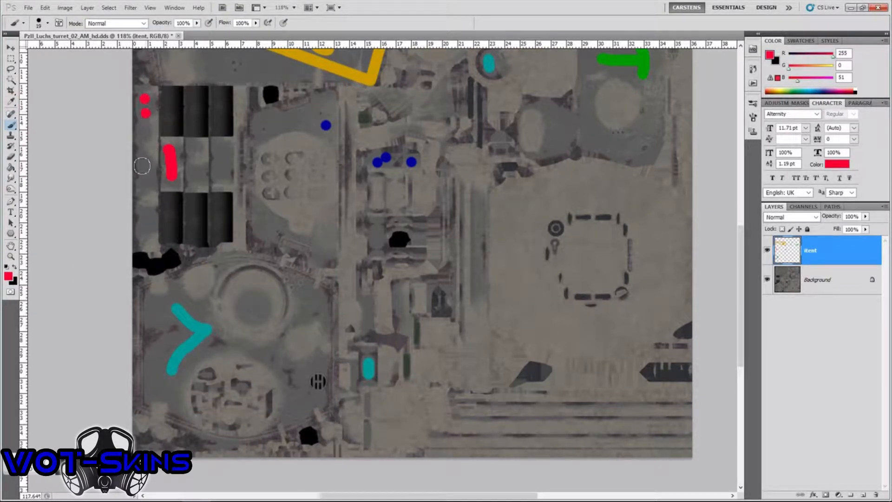
Set the foreground color to bright green (RGB 0, 204, 0) and paint a dot beside the lower dark cylinders and a vertical bar mid-texture.
click(8, 277)
click(228, 346)
click(304, 260)
click(147, 218)
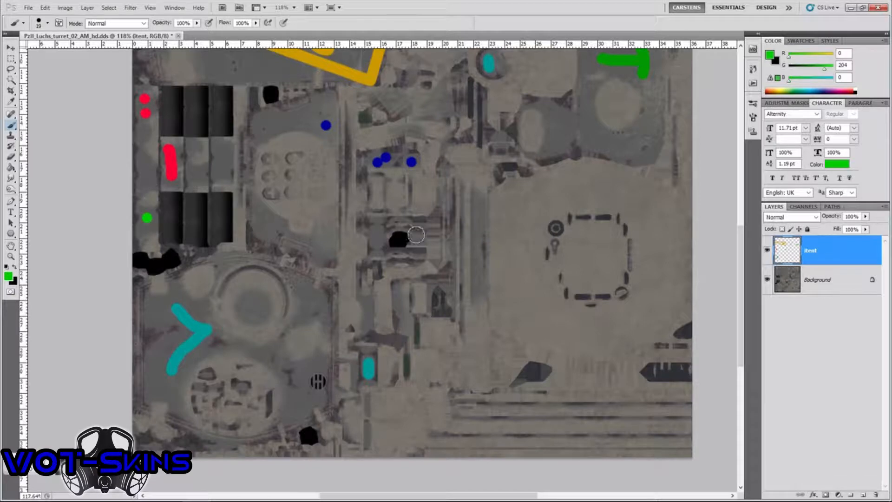
drag(480, 215, 481, 265)
Set the foreground color to dark green (006600) and paint a vertical stroke over the left side of the bright green bar.
click(8, 276)
click(100, 315)
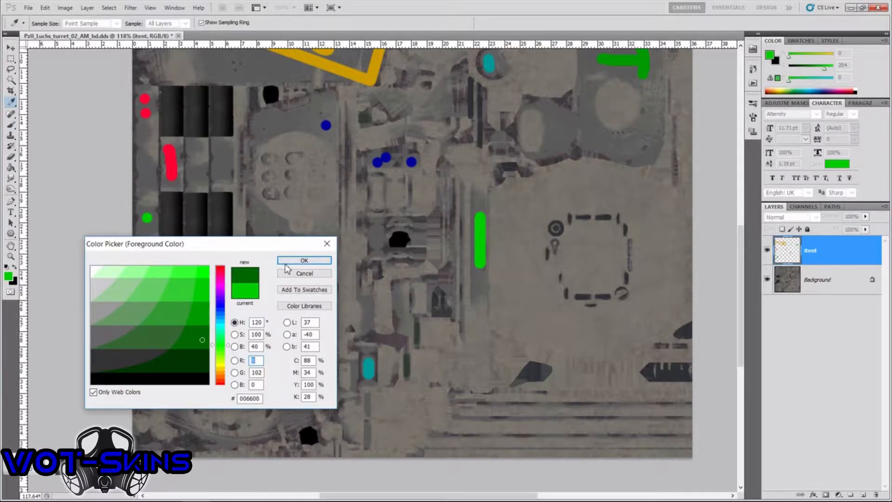
click(304, 260)
drag(477, 213, 477, 266)
Set the foreground color to yellow (RGB 255, 255, 51) and paint a dot below the lower teal mark and a stroke on the plate beside the cylinders.
click(8, 277)
click(220, 365)
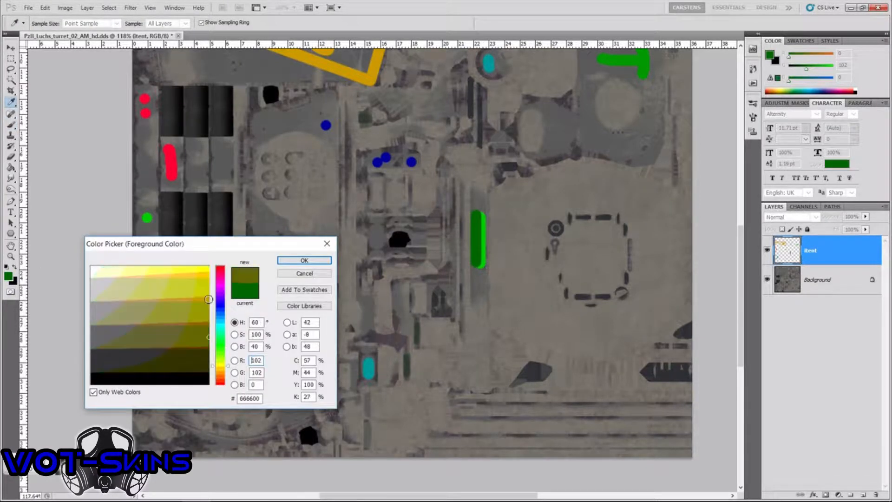
click(186, 268)
click(305, 260)
click(368, 403)
scroll(310, 362, up, 2)
drag(260, 115, 262, 155)
Save the texture with the colored identification marks as a D3D/DDS copy, replacing the existing turret texture file.
scroll(284, 168, down, 5)
key(ctrl+shift+s)
click(744, 269)
click(688, 312)
scroll(498, 207, down, 3)
click(447, 206)
key(Return)
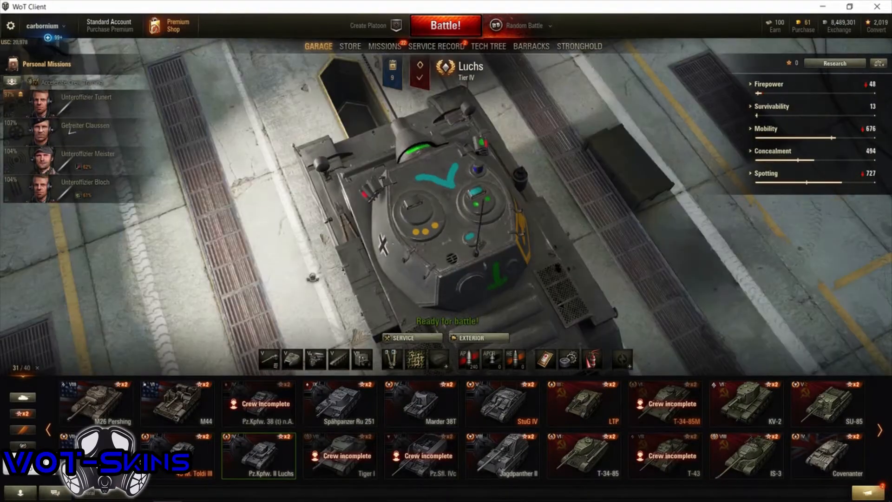
Examine the colored marks on the Luchs turret from several angles in the garage, and compare them with the texture in Photoshop.
drag(446, 209, 213, 159)
drag(480, 235, 491, 178)
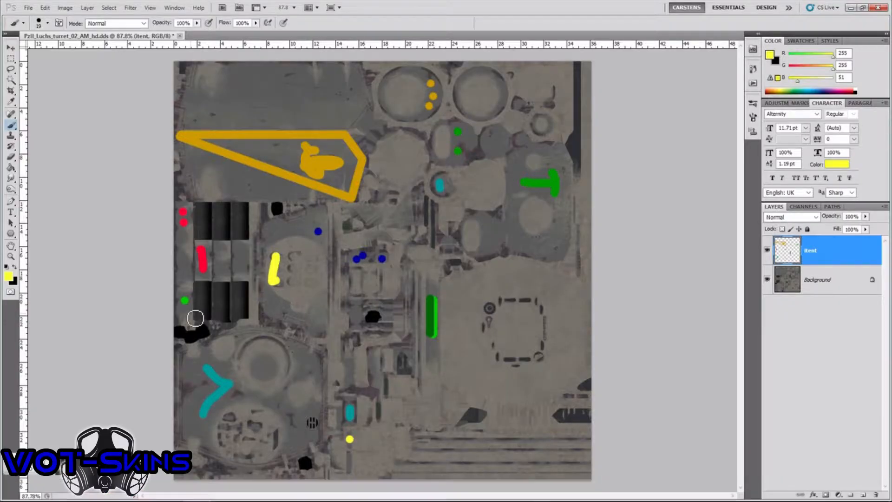
scroll(186, 260, up, 1)
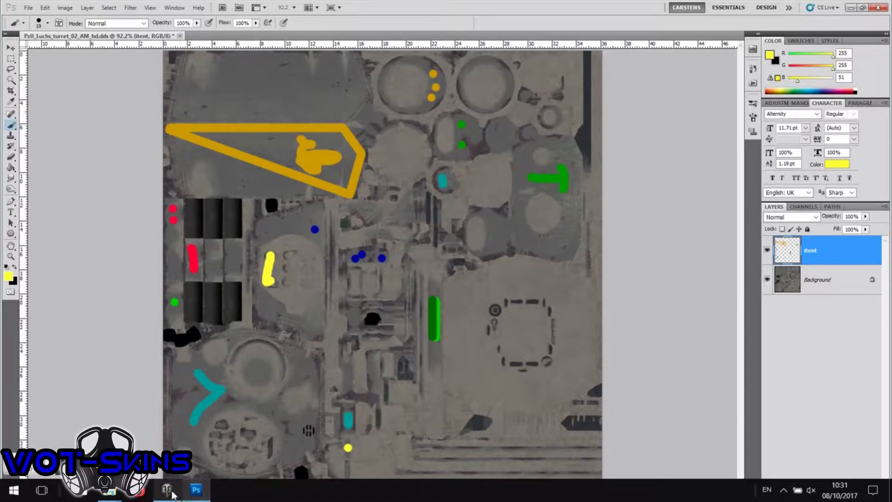
Inspect the turret's colored marks from another angle in the World of Tanks garage and return to the texture in Photoshop.
click(167, 489)
drag(471, 260, 433, 226)
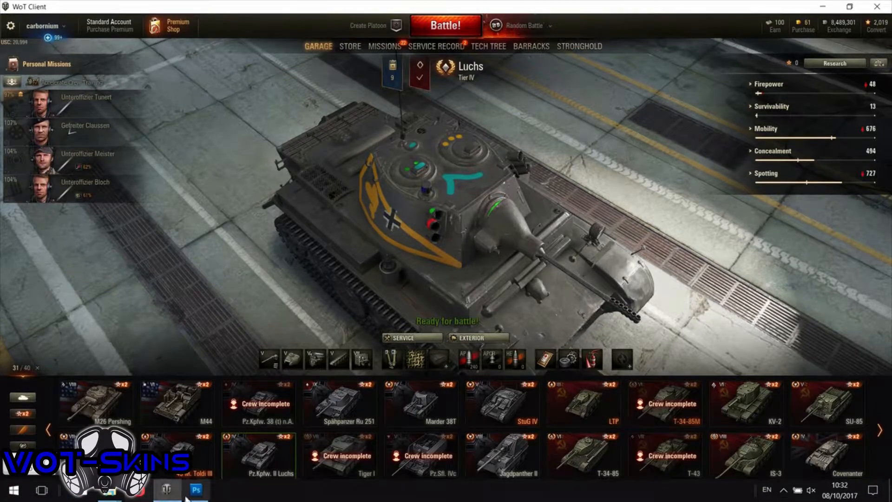
click(196, 490)
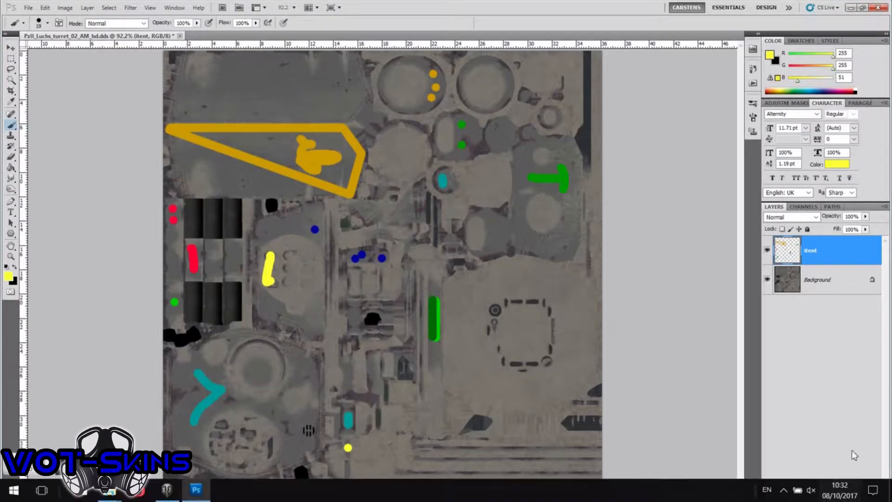
Add a new layer above the identification marks and name it Yellow.
click(863, 496)
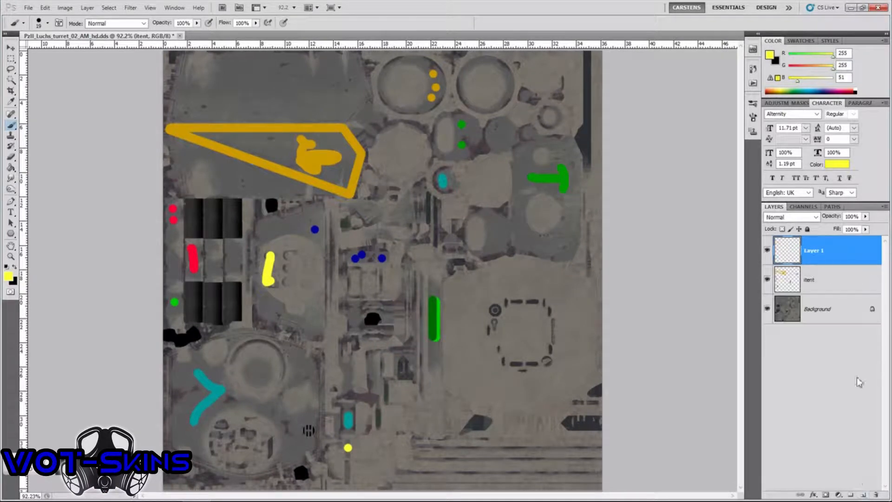
double_click(814, 250)
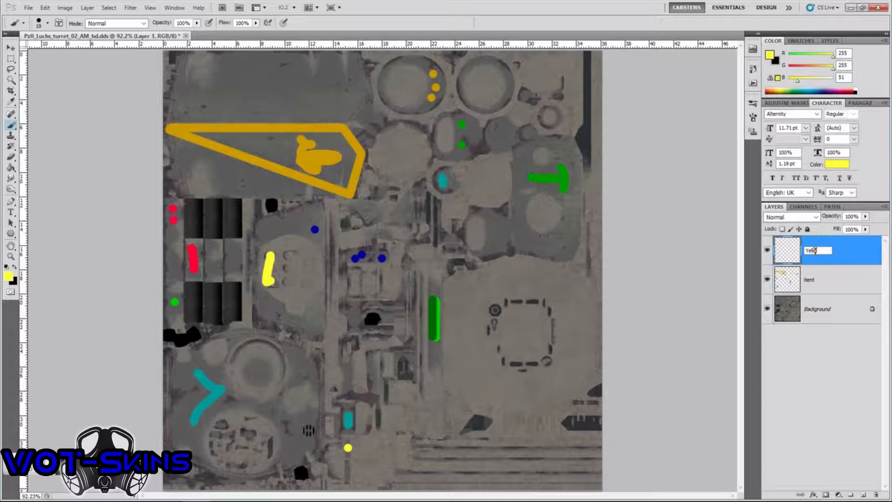
text(Yellow)
key(Return)
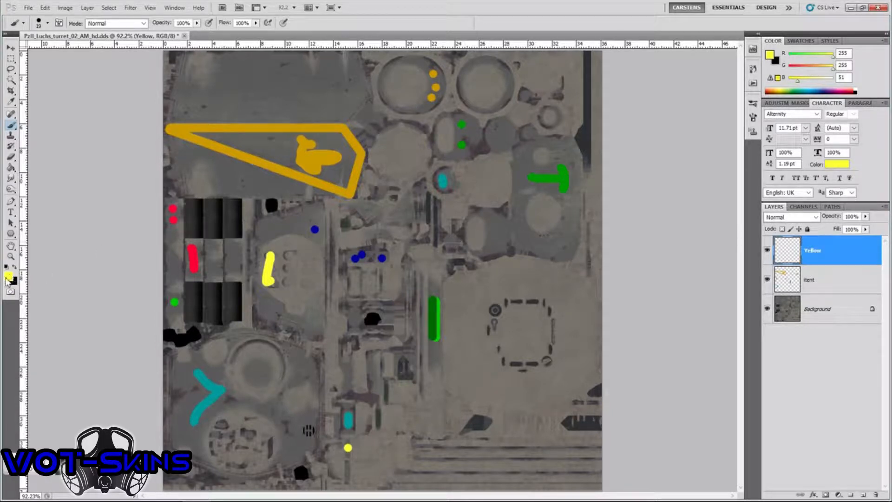
Sample the dark yellow (RGB 204, 153, 0) from the large outline mark and set up a square brush of 59 px.
key(i)
click(272, 127)
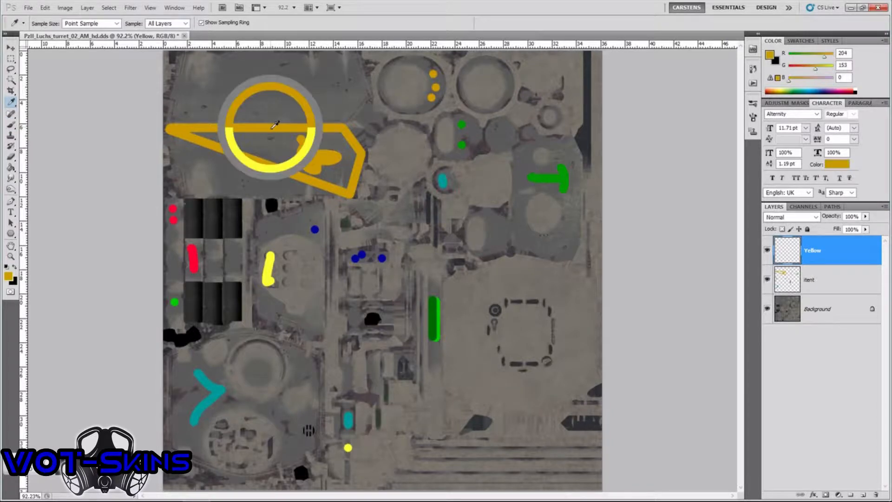
scroll(196, 310, up, 3)
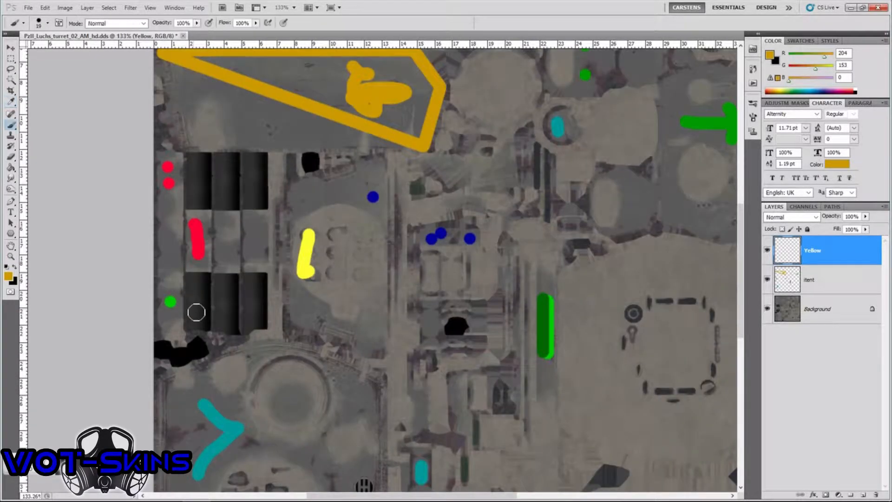
scroll(186, 278, up, 3)
right_click(189, 216)
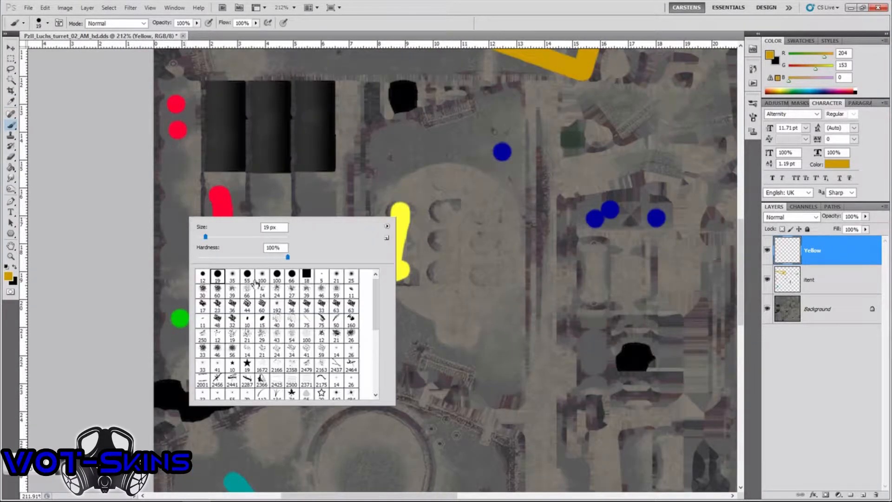
click(301, 276)
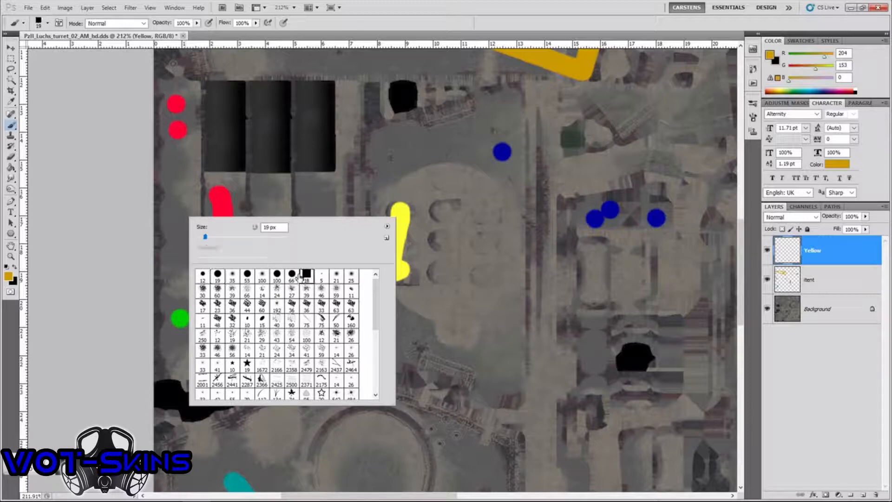
click(251, 236)
click(225, 237)
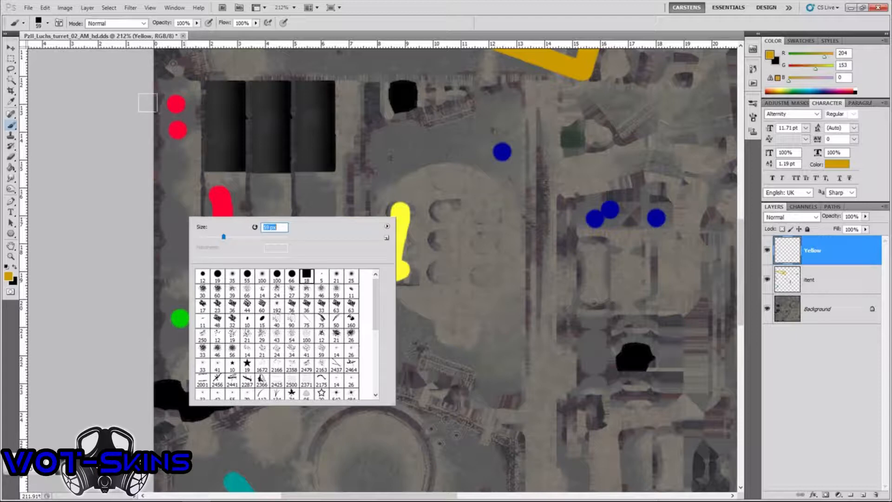
Paint dark yellow over the full strip beside the black cylinders and across the grey section between the cylinder rows.
click(173, 110)
drag(152, 120, 157, 329)
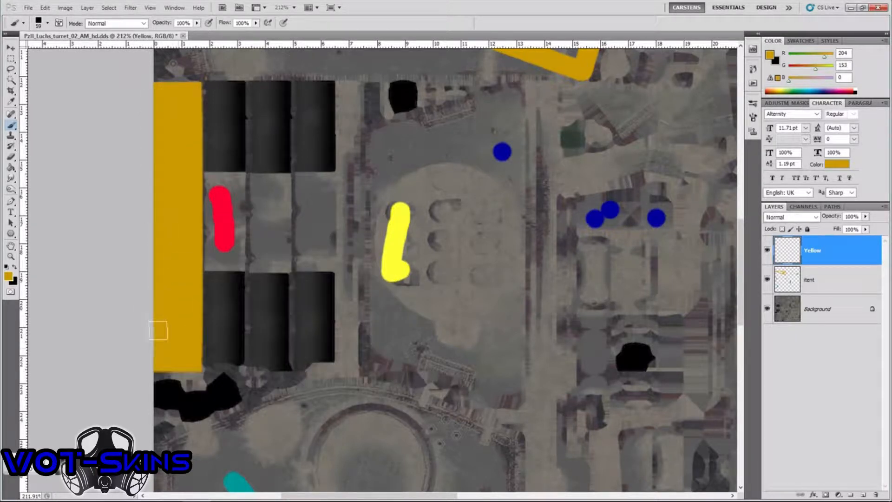
click(206, 181)
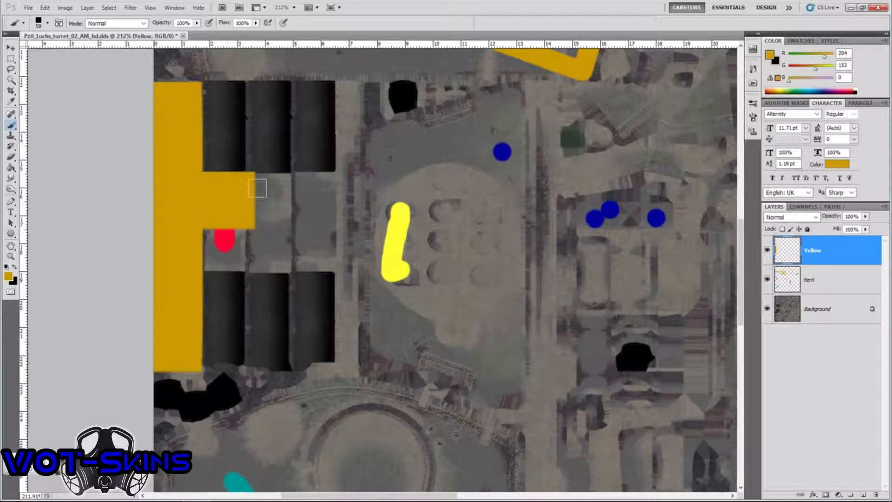
click(284, 182)
mouse_move(285, 182)
mouse_down()
mouse_move(288, 223)
mouse_move(180, 226)
mouse_move(278, 190)
mouse_move(243, 181)
mouse_up()
scroll(293, 227, down, 2)
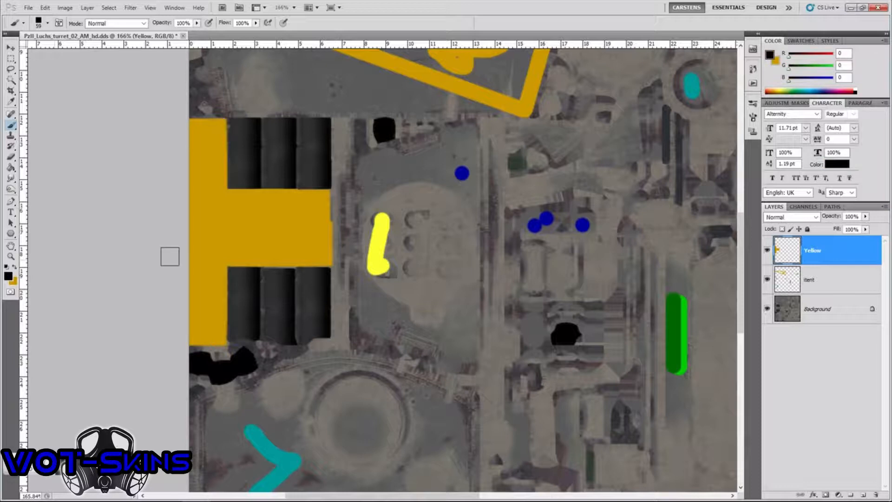
Add a new layer above the Yellow layer and name it red.
click(862, 495)
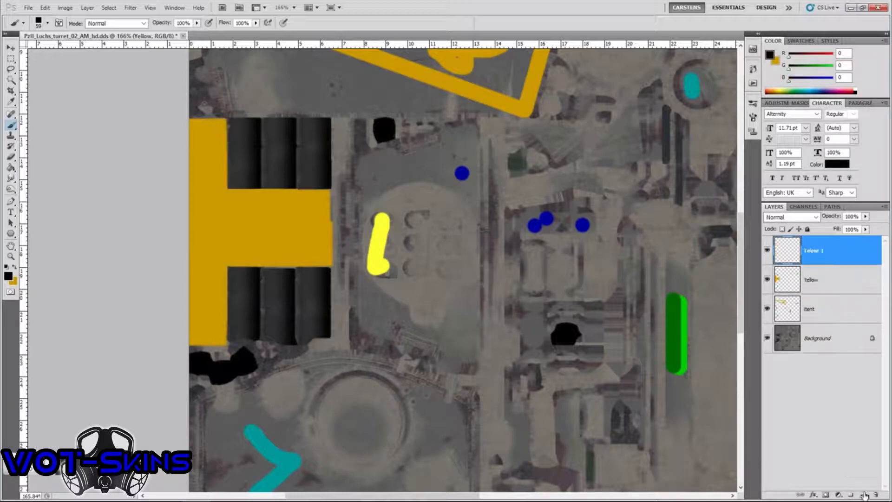
double_click(817, 257)
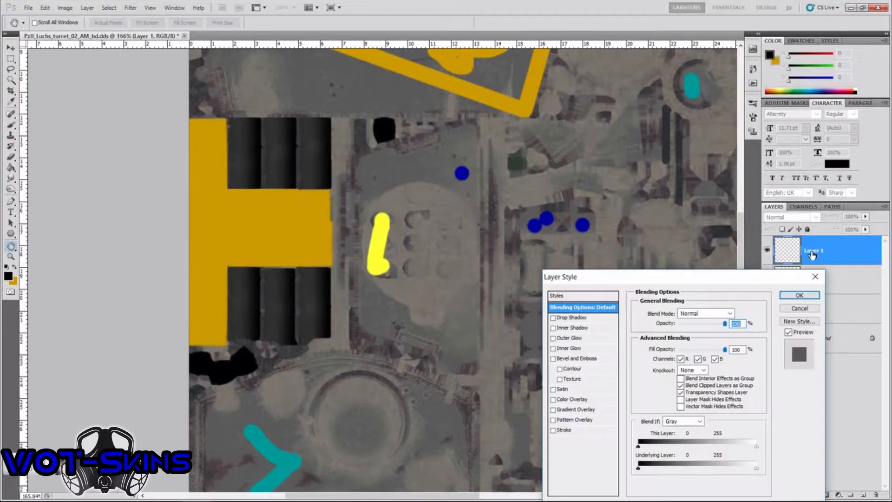
key(Escape)
double_click(811, 251)
text(red)
key(Return)
Set the foreground color to red (cc0000) and reduce the square brush to 3 px.
key(i)
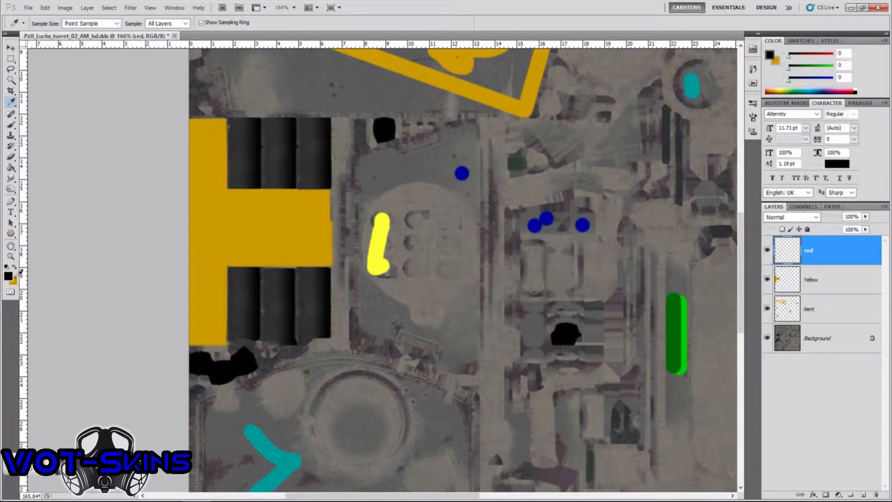
click(8, 277)
click(207, 292)
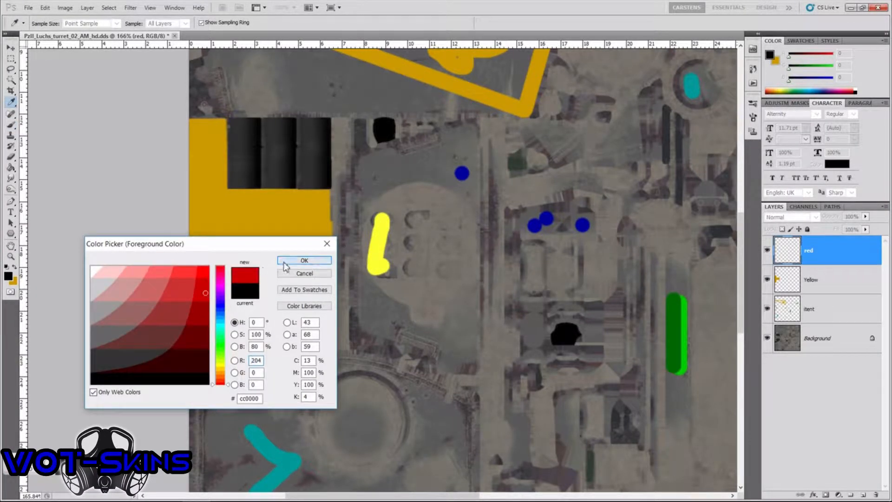
click(301, 261)
key(b)
right_click(240, 293)
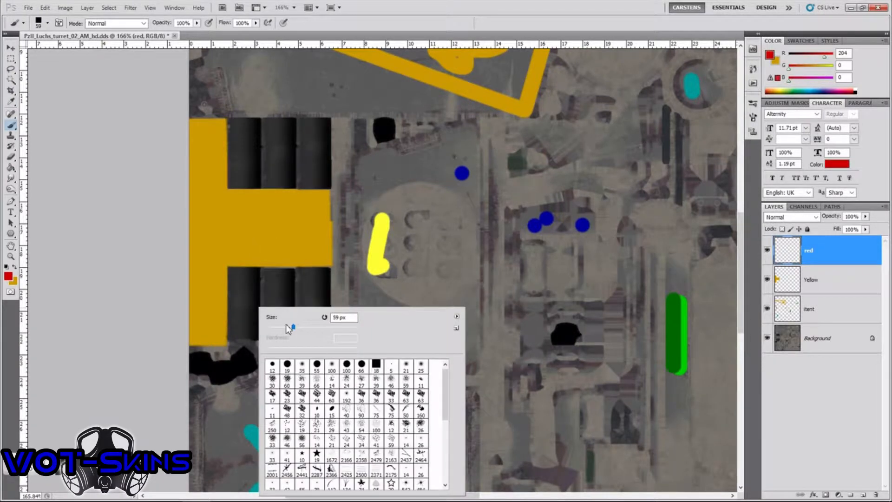
drag(286, 329, 270, 331)
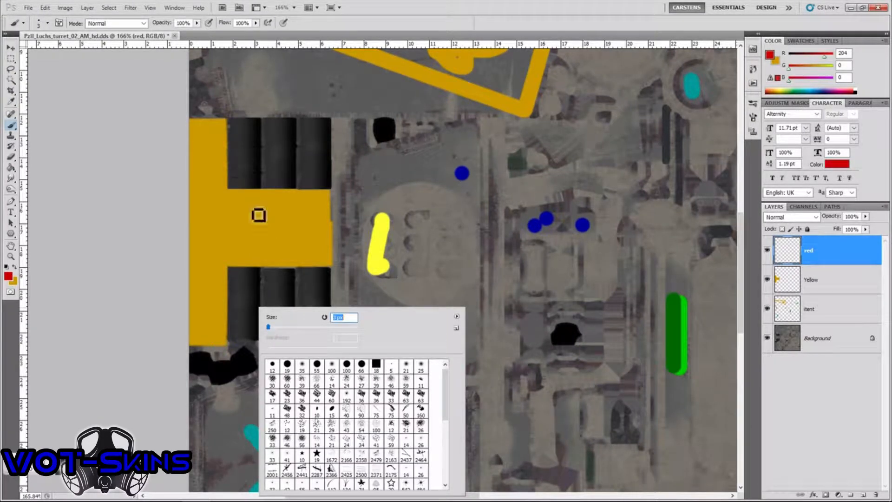
Paint thin vertical red lines along the yellow strip and down the first two cylinder sections of the yellow band.
click(197, 123)
drag(195, 121, 215, 351)
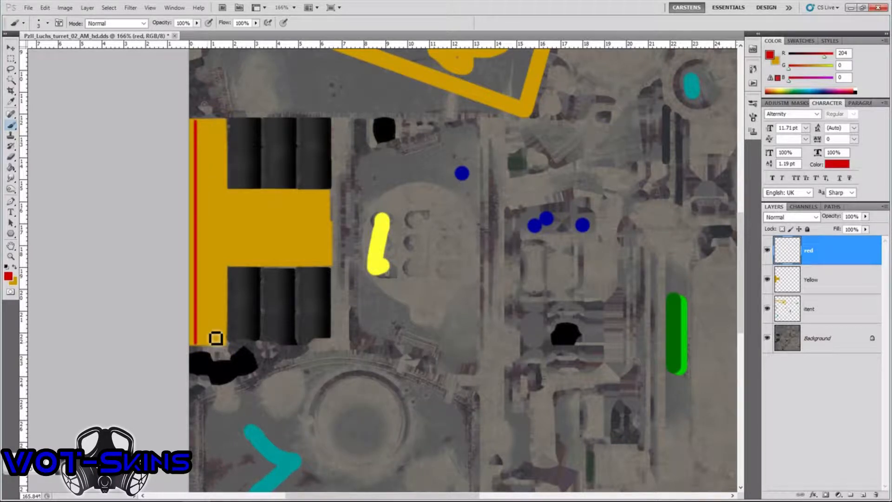
drag(241, 198, 245, 269)
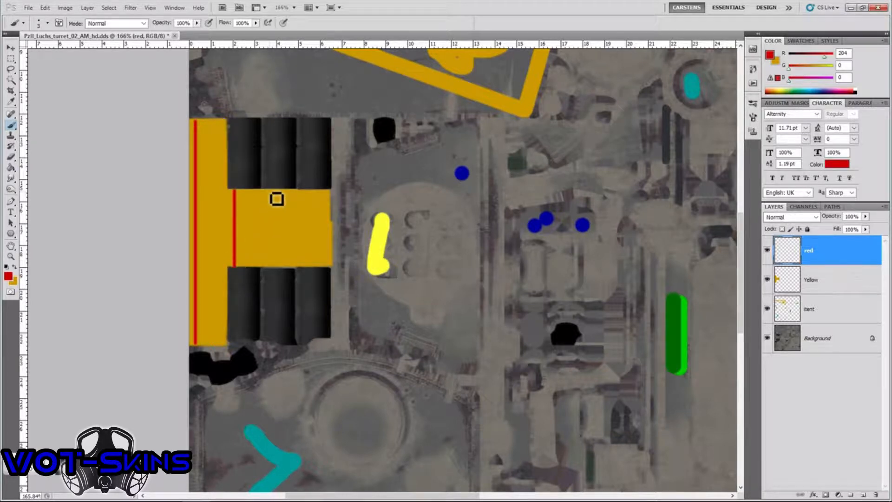
drag(277, 197, 281, 265)
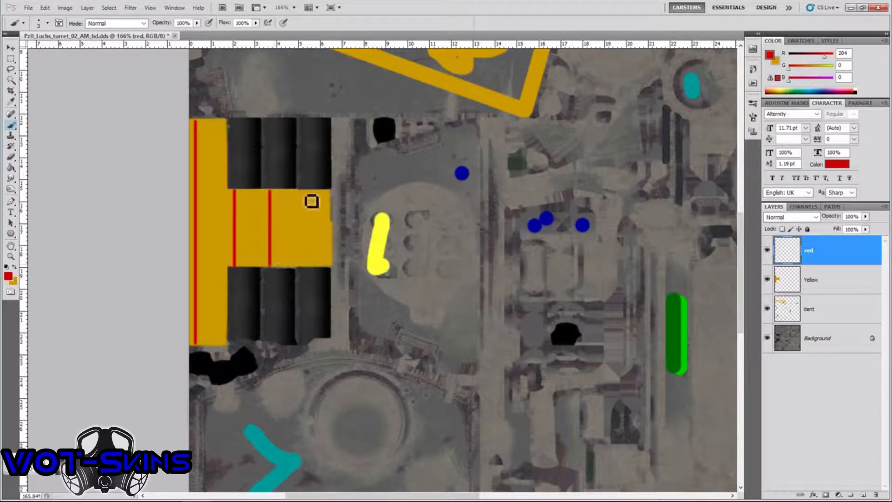
shift+click(310, 200)
drag(310, 199, 310, 249)
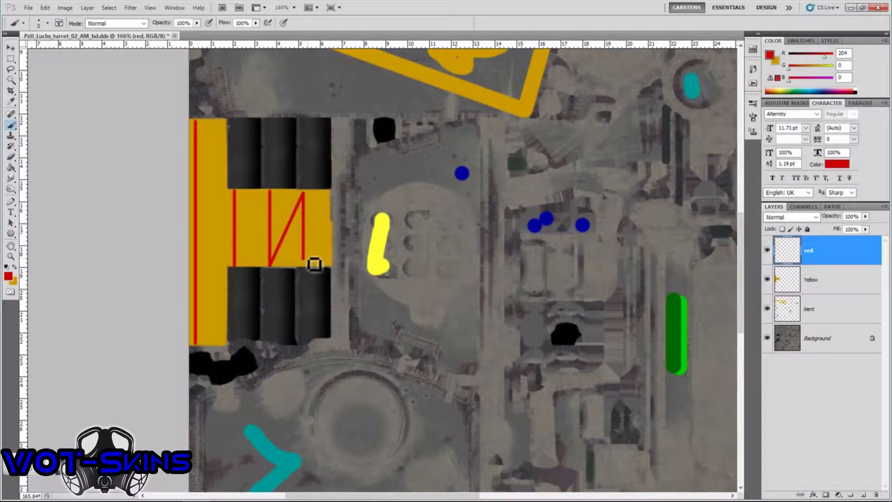
key(ctrl+alt+z)
key(ctrl+alt+z)
Paint a thin vertical red line down the third cylinder section of the yellow band.
drag(312, 197, 322, 273)
scroll(314, 257, down, 4)
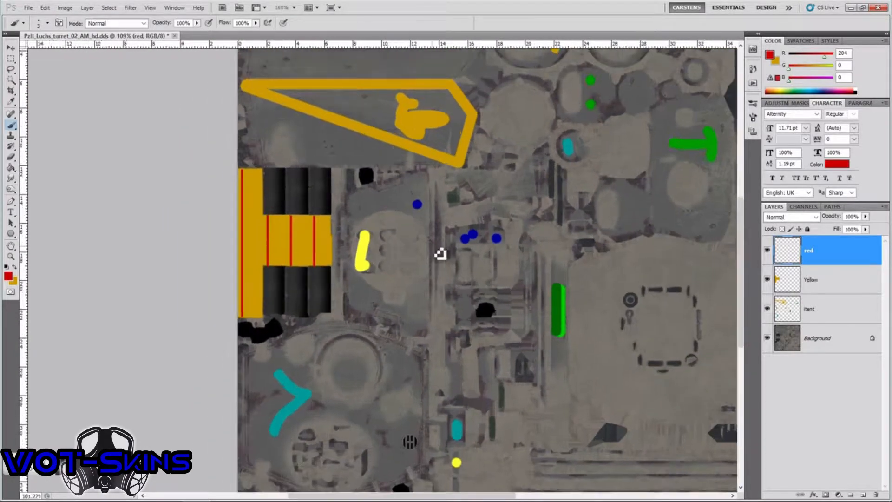
scroll(441, 252, down, 1)
Hide and show the Yellow layer and the red layer twice each to check what each one contains.
click(767, 280)
click(767, 280)
click(768, 279)
click(767, 279)
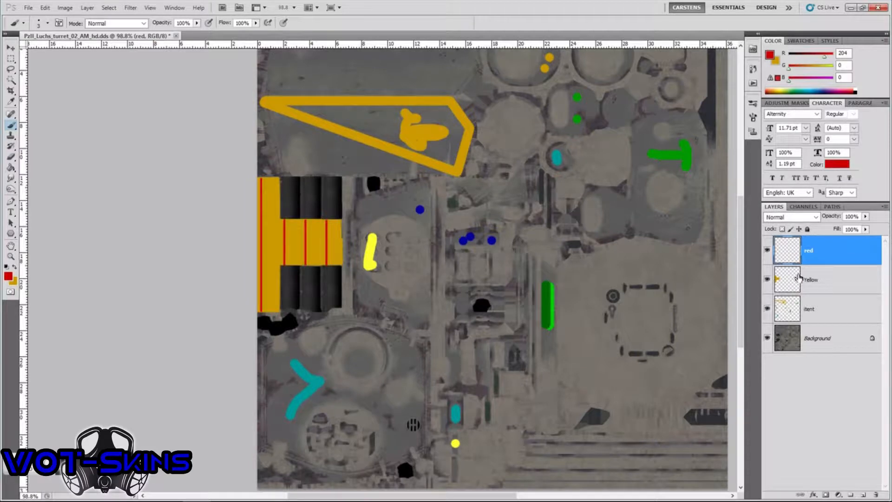
click(767, 251)
click(768, 251)
click(768, 250)
click(767, 251)
mouse_move(743, 295)
mouse_down()
mouse_move(742, 304)
mouse_move(742, 284)
mouse_up()
scroll(643, 328, down, 1)
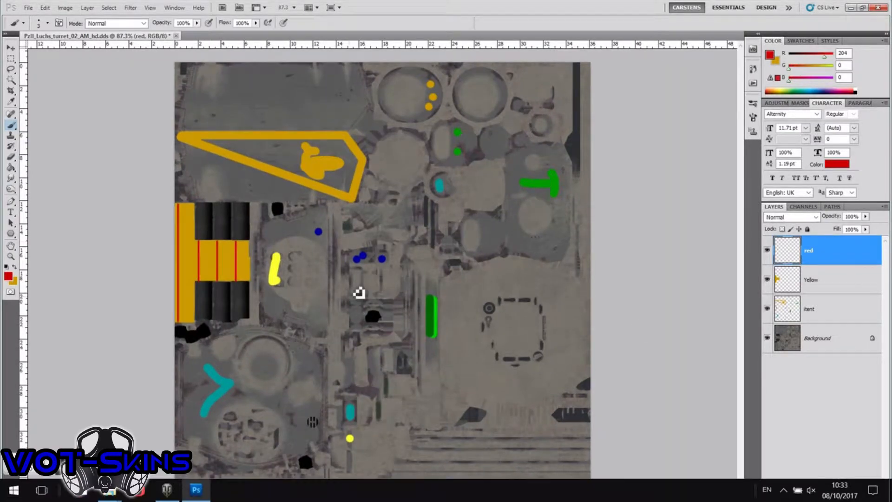
scroll(369, 271, up, 1)
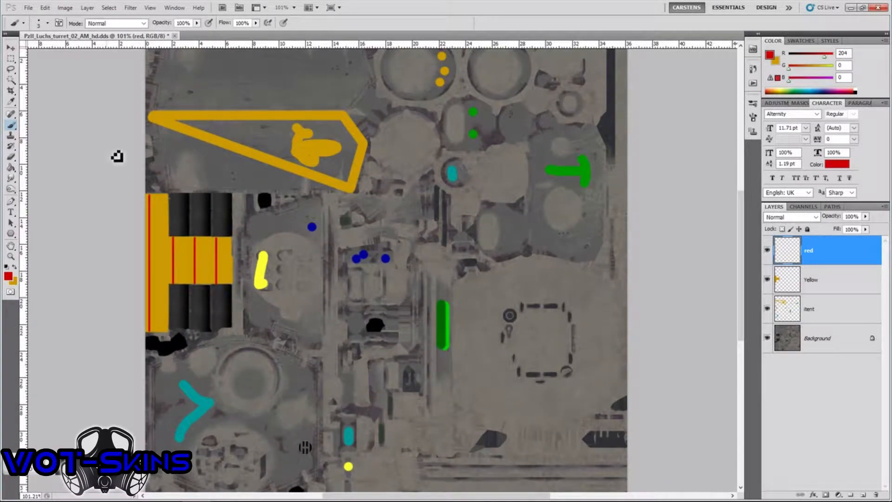
Save the texture with the yellow and red cylinder paint as a D3D/DDS copy, replacing the existing PzII_Luchs_turret_02_AM file.
key(ctrl+shift+s)
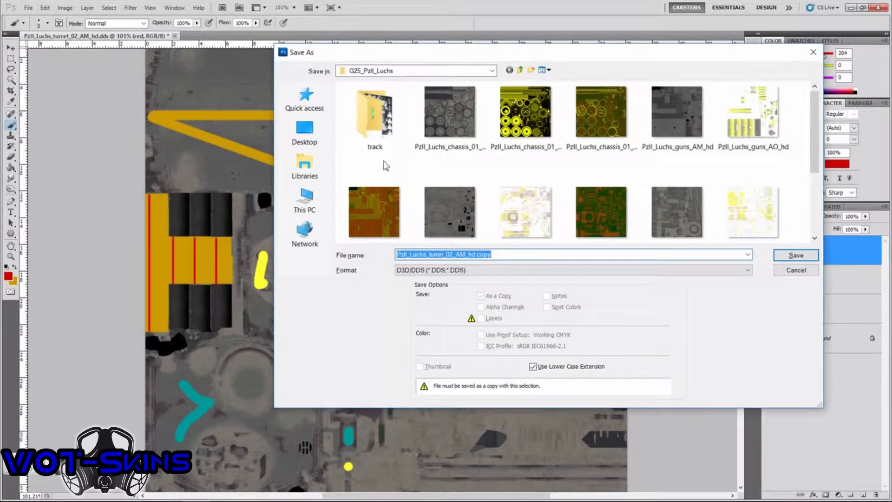
scroll(555, 234, down, 3)
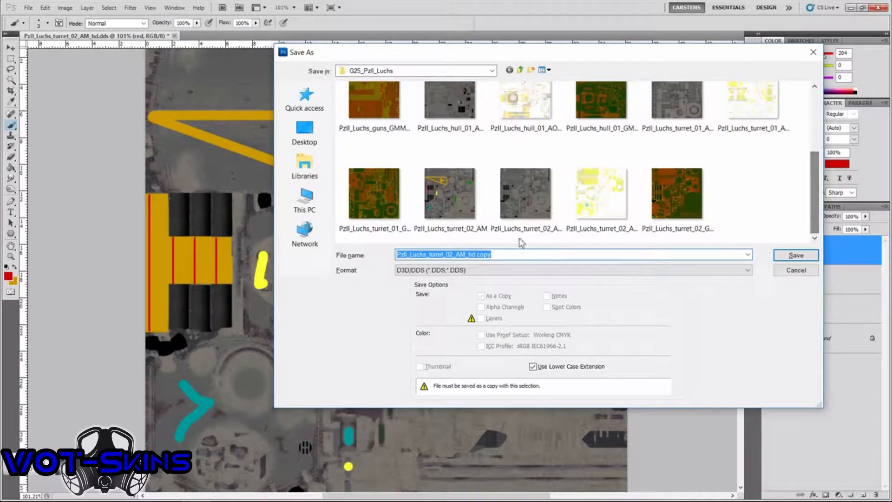
double_click(437, 190)
click(454, 193)
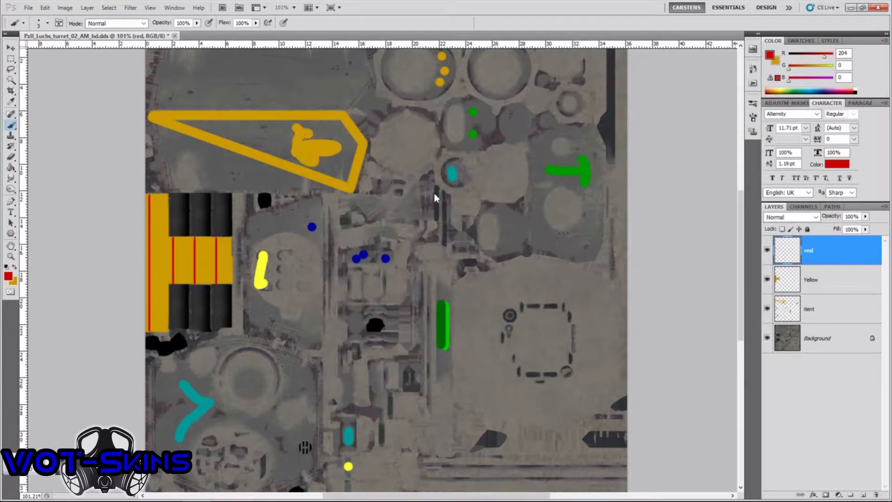
click(499, 125)
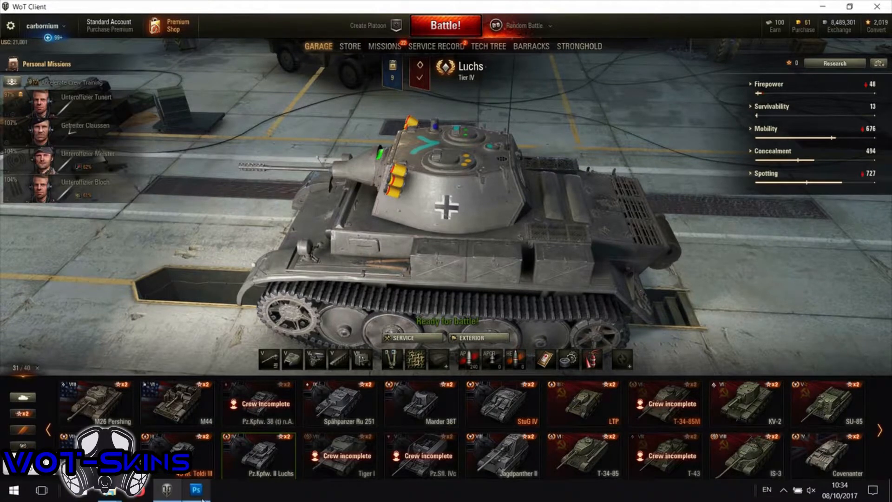
Compare the yellow and red cylinder areas in the Photoshop texture with the Luchs turret in the World of Tanks garage.
click(203, 499)
scroll(179, 408, down, 2)
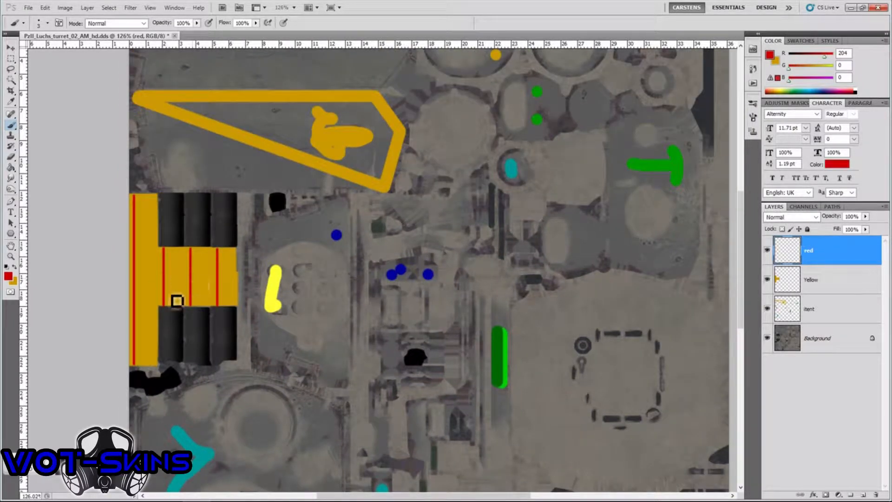
click(167, 490)
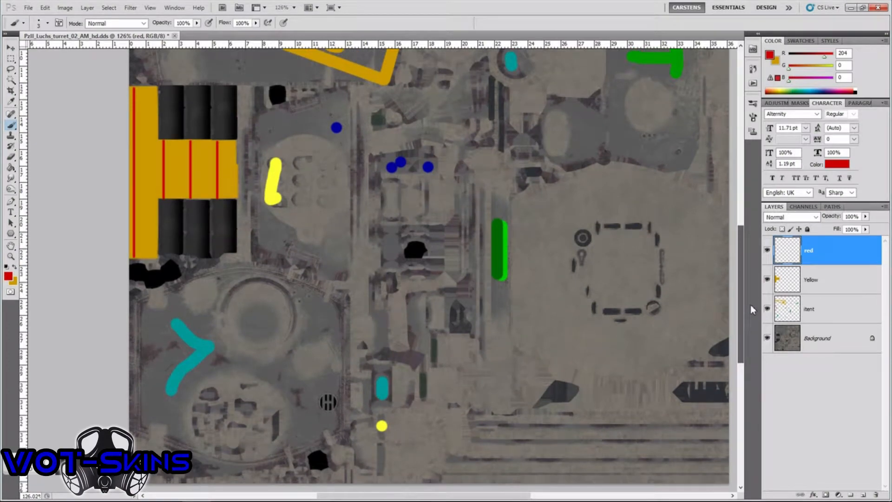
On the Yellow layer, outline the turret roof plate around its hatches with a 42 px hard round brush and fill it yellow.
scroll(751, 305, down, 2)
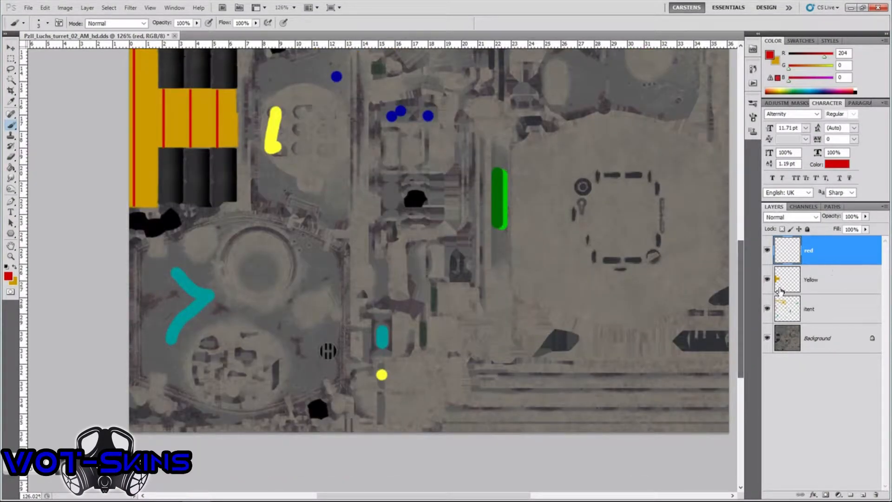
click(779, 286)
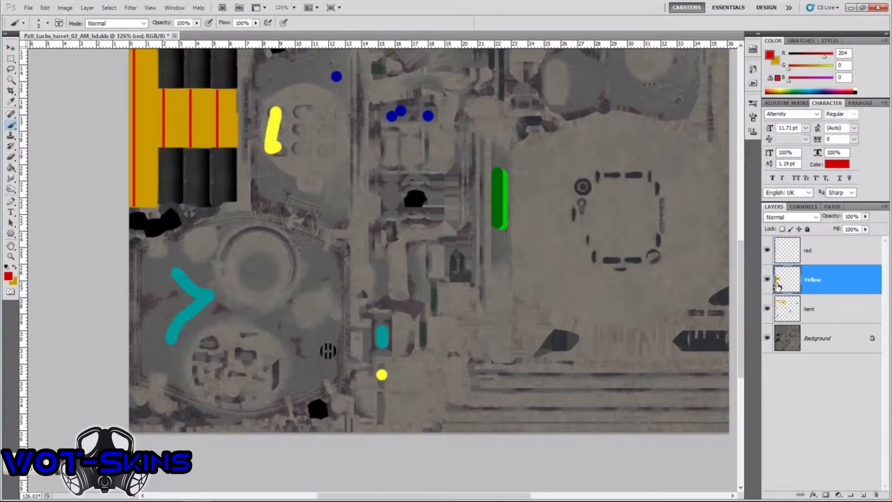
click(781, 257)
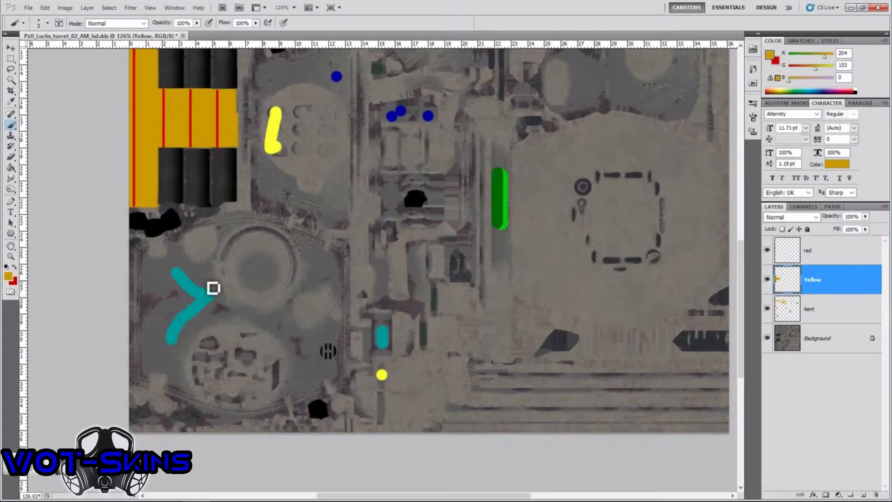
right_click(213, 288)
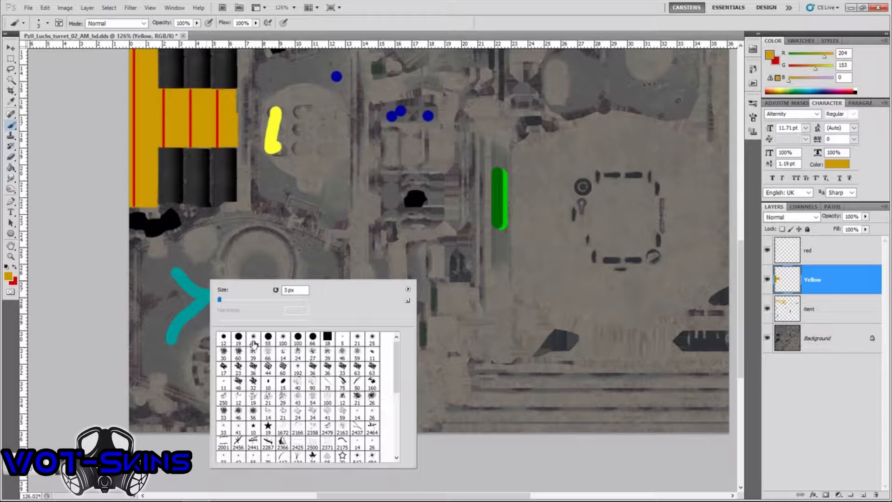
click(239, 338)
click(237, 299)
mouse_move(139, 260)
mouse_down()
mouse_move(266, 223)
mouse_move(337, 254)
mouse_move(333, 370)
mouse_move(325, 381)
mouse_move(250, 407)
mouse_move(141, 377)
mouse_move(134, 265)
mouse_up()
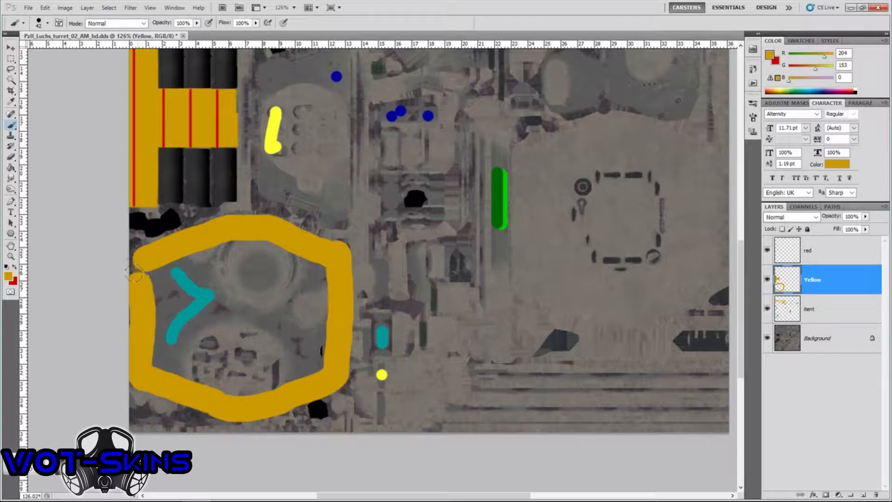
mouse_move(175, 377)
mouse_down()
mouse_move(178, 346)
mouse_move(197, 325)
mouse_move(239, 307)
mouse_move(289, 364)
mouse_move(288, 377)
mouse_move(320, 302)
mouse_move(177, 265)
mouse_move(175, 314)
mouse_move(297, 286)
mouse_move(308, 345)
mouse_up()
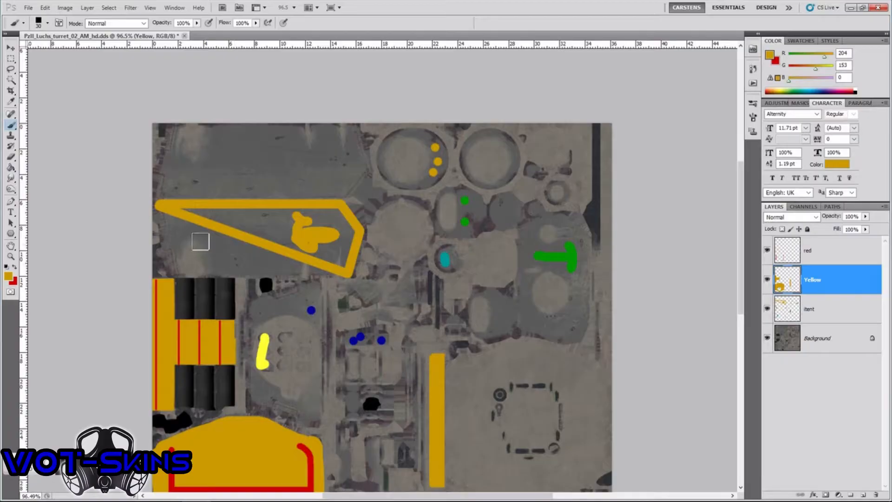
Fill the two large turret side panels with yellow on the Yellow layer, using a 66 px square brush.
right_click(220, 239)
click(221, 248)
mouse_move(188, 218)
mouse_down()
mouse_move(338, 249)
mouse_move(195, 255)
mouse_move(279, 239)
mouse_up()
mouse_move(335, 222)
mouse_down()
mouse_move(178, 186)
mouse_move(330, 116)
mouse_move(325, 190)
mouse_move(219, 163)
mouse_up()
mouse_move(292, 135)
mouse_down()
mouse_move(335, 229)
mouse_move(304, 254)
mouse_up()
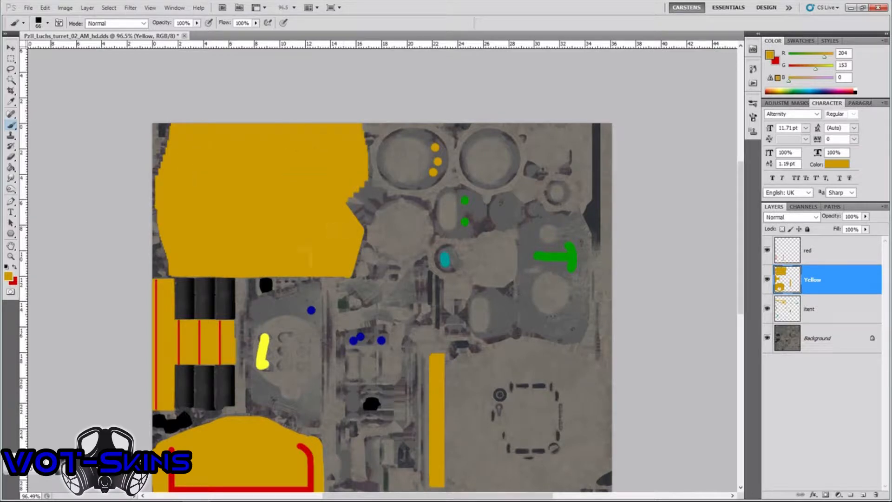
Add a new layer above the red layer and name it green.
click(790, 256)
click(863, 495)
double_click(810, 251)
text(green)
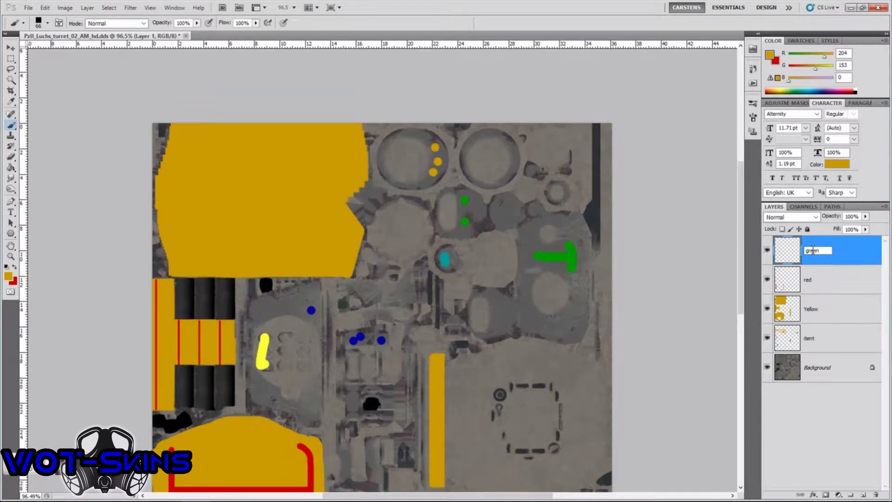
key(Return)
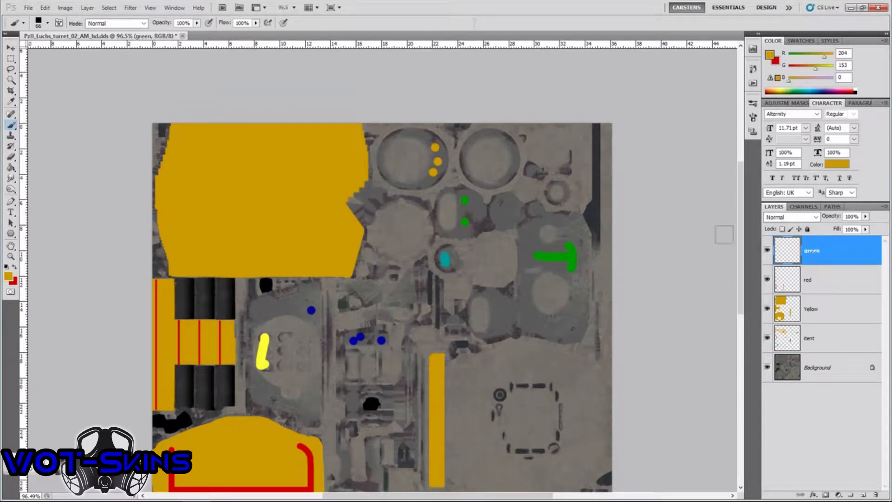
Set the foreground colour to a web-safe dark green with RGB 51, 102, 0.
click(9, 277)
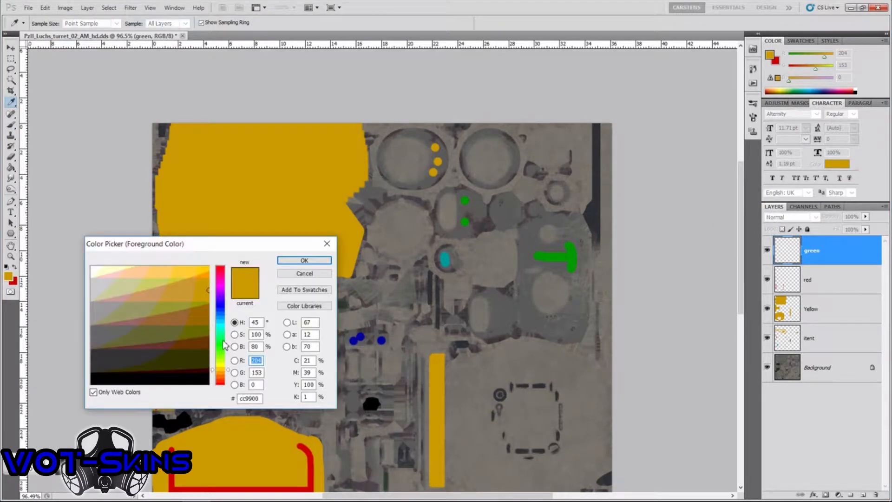
click(224, 344)
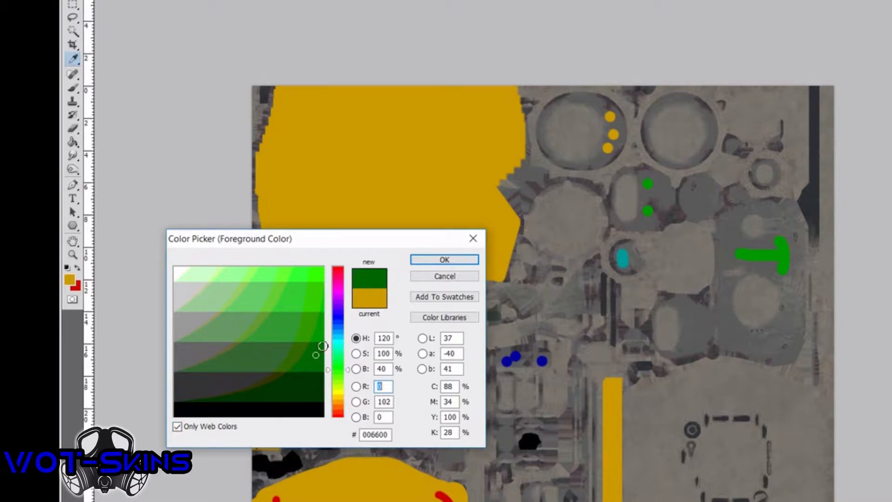
drag(318, 339, 314, 368)
click(178, 427)
click(303, 353)
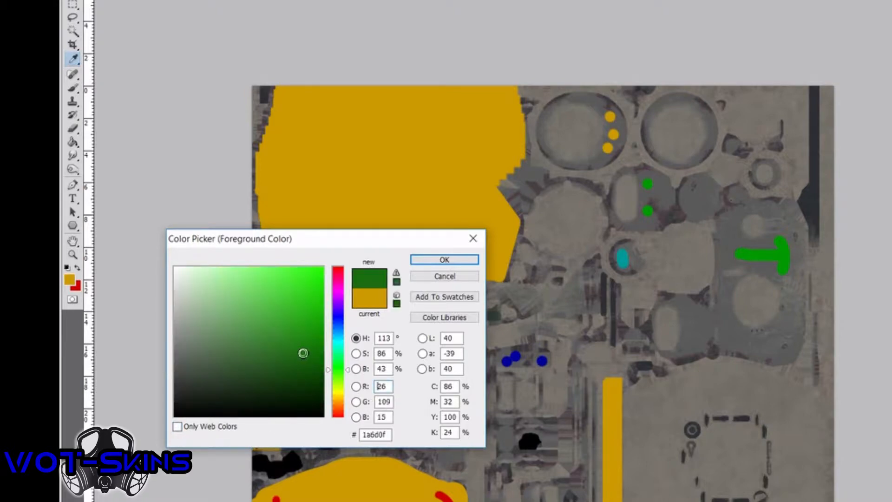
click(296, 344)
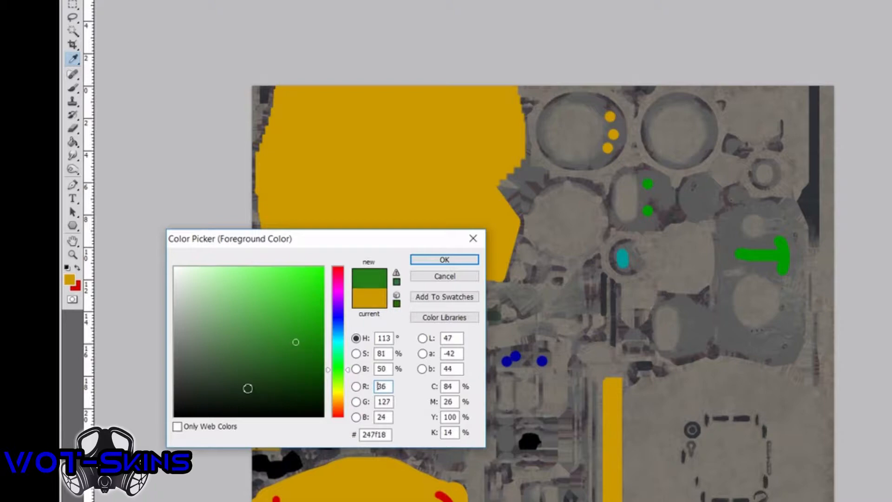
click(178, 426)
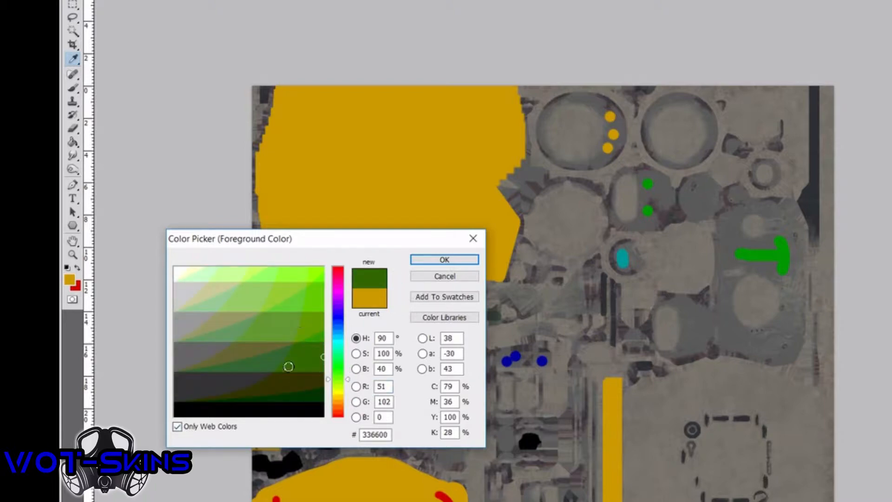
click(317, 303)
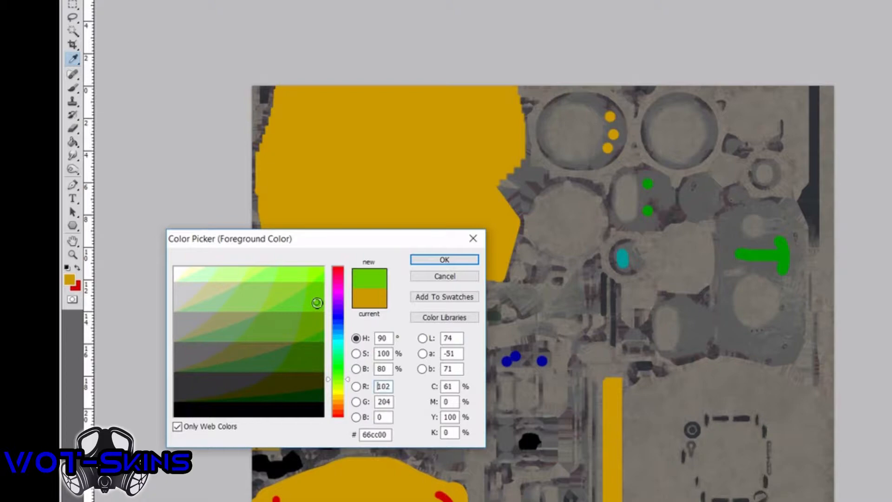
click(293, 307)
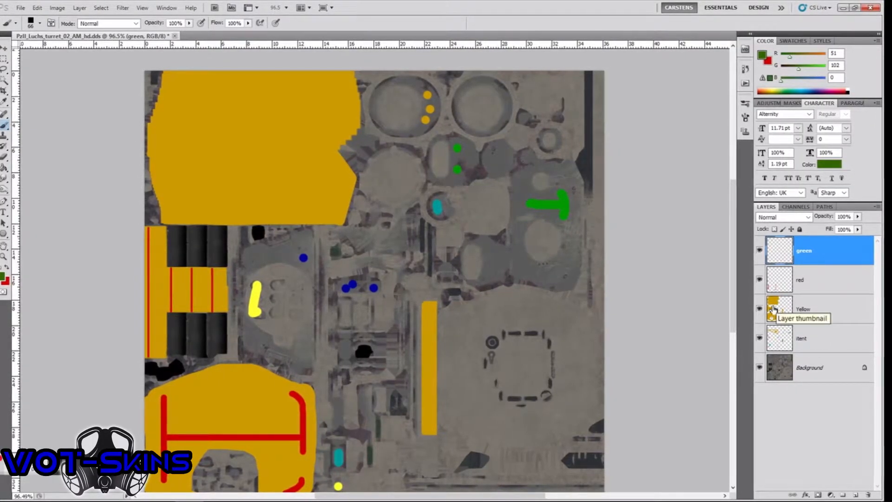
Hide the Yellow layer and the itent marker layer so the bare texture shows beneath the red lines.
click(759, 311)
click(759, 312)
click(759, 312)
click(758, 312)
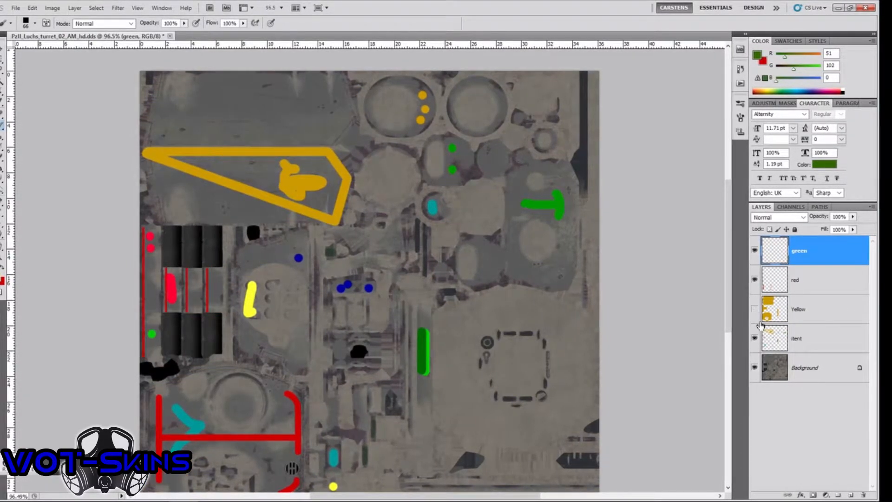
click(754, 340)
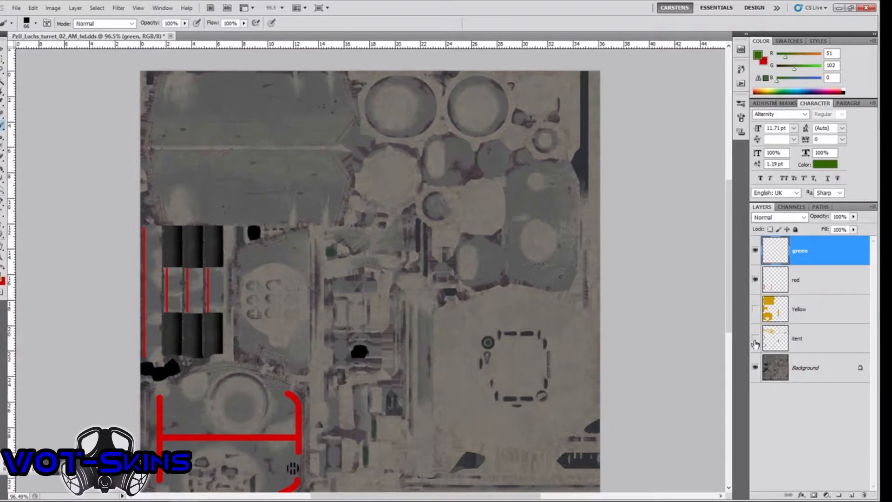
click(754, 339)
click(754, 339)
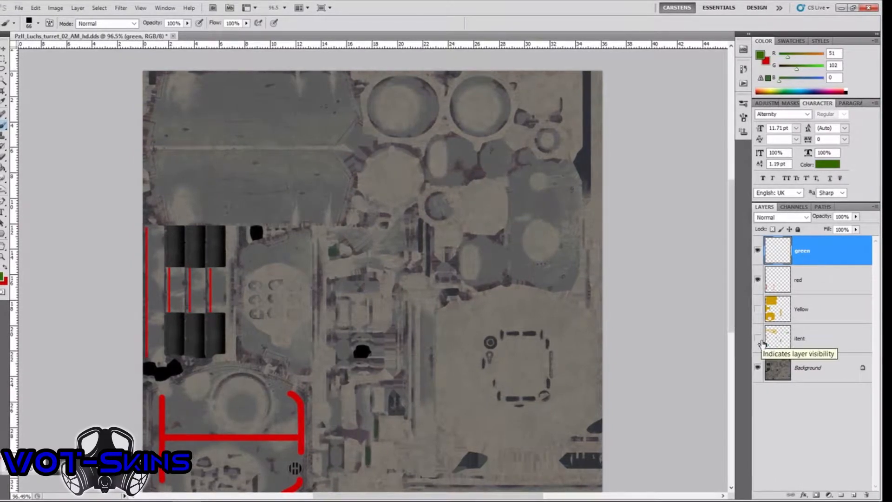
click(762, 341)
click(762, 342)
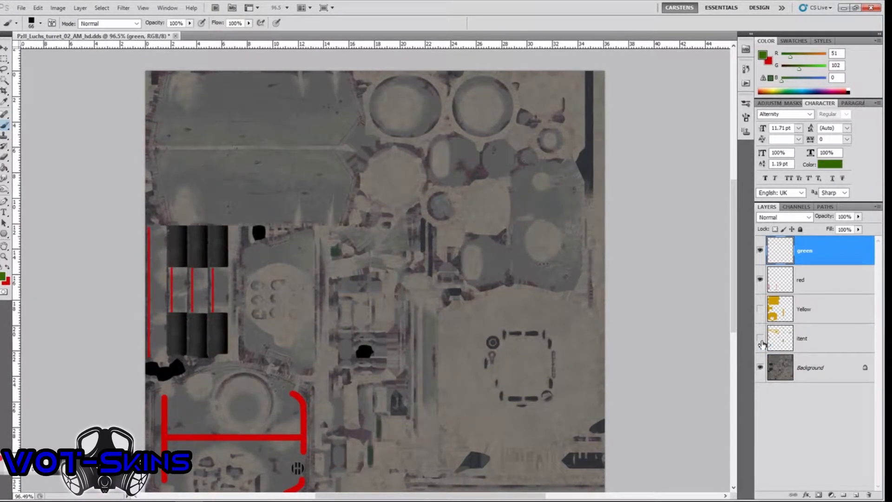
Switch to World of Tanks, examine the Luchs turret's roof and side in the garage, and return to the Photoshop texture.
drag(737, 260, 743, 279)
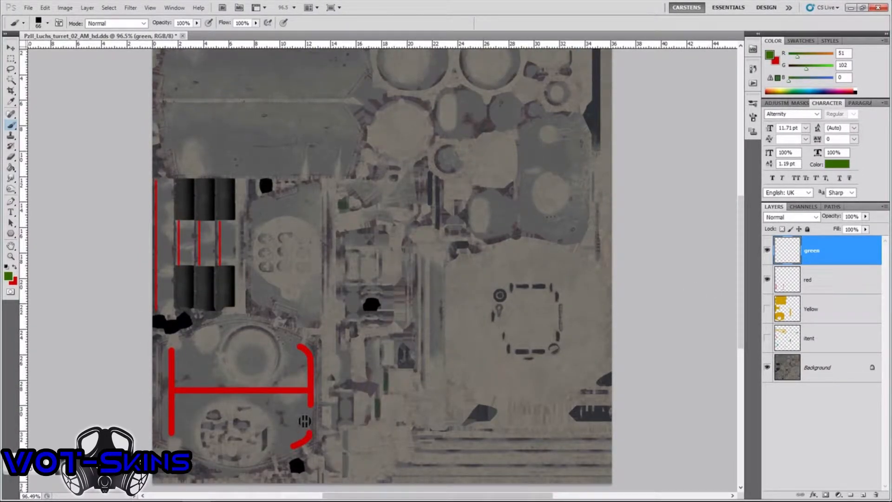
click(167, 491)
drag(618, 223, 452, 233)
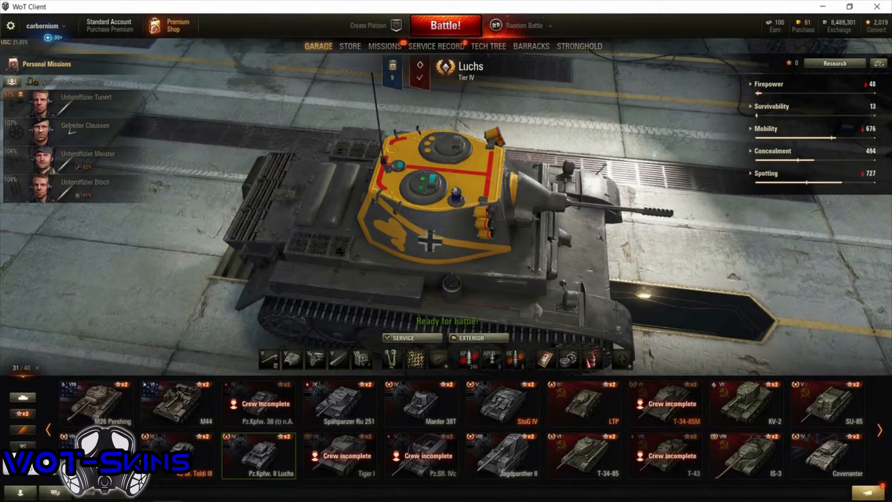
click(195, 493)
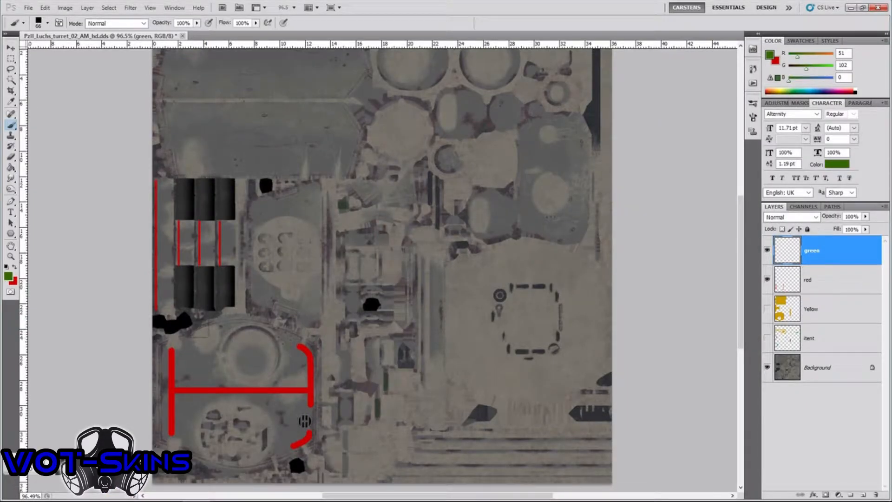
Paint a soft-edged green patch across the roof plate's upper-left corner, outlining with a small soft brush and filling at 30 px.
scroll(186, 328, up, 3)
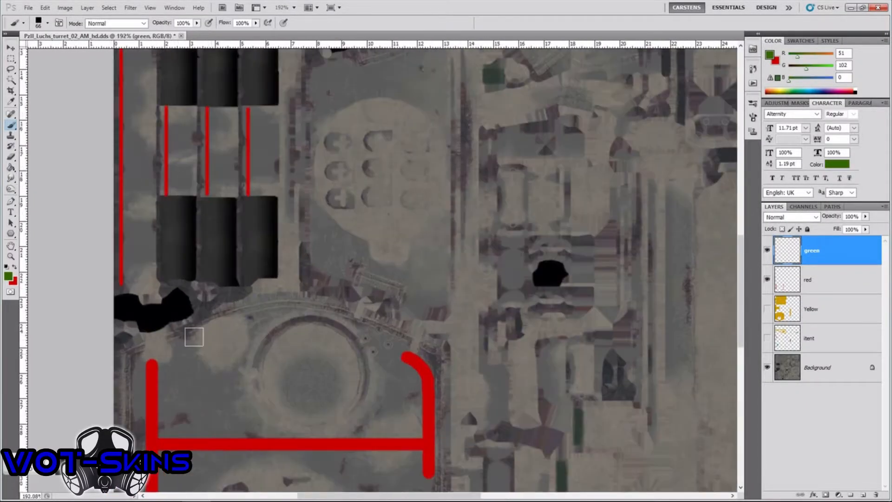
right_click(312, 235)
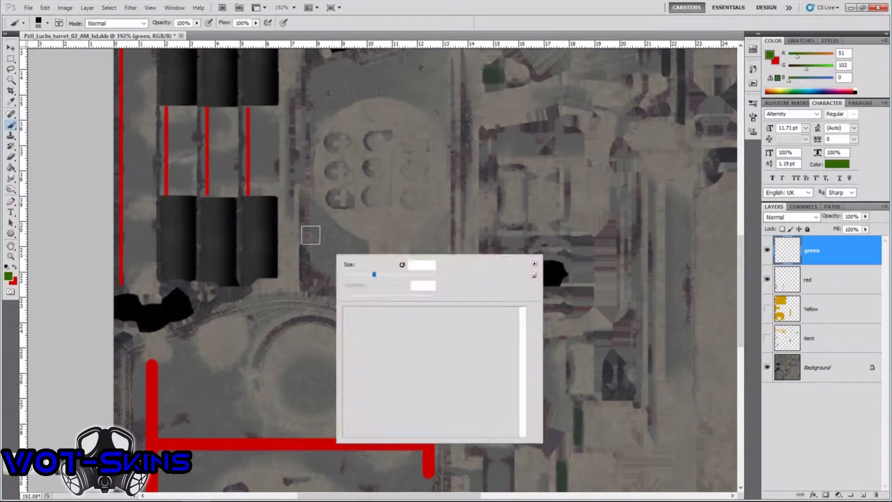
click(379, 314)
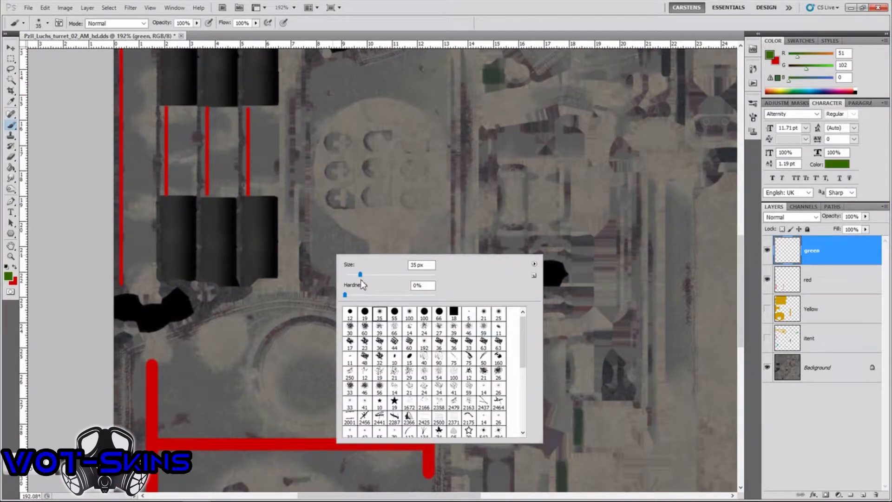
drag(360, 275, 350, 275)
drag(195, 324, 219, 316)
mouse_move(257, 317)
mouse_down()
mouse_move(226, 377)
mouse_move(238, 367)
mouse_move(192, 394)
mouse_move(183, 376)
mouse_move(193, 394)
mouse_move(184, 376)
mouse_move(203, 330)
mouse_move(195, 367)
mouse_up()
right_click(195, 368)
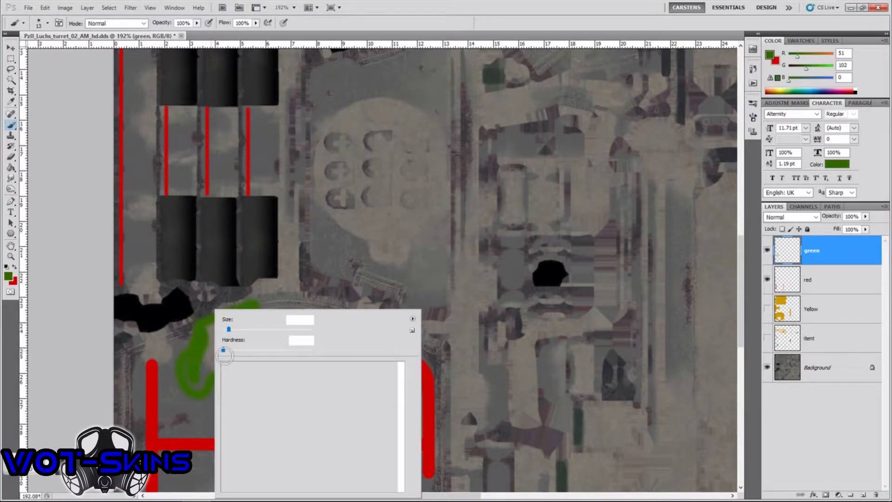
mouse_move(203, 335)
mouse_down()
mouse_move(210, 347)
mouse_move(199, 361)
mouse_move(230, 325)
mouse_up()
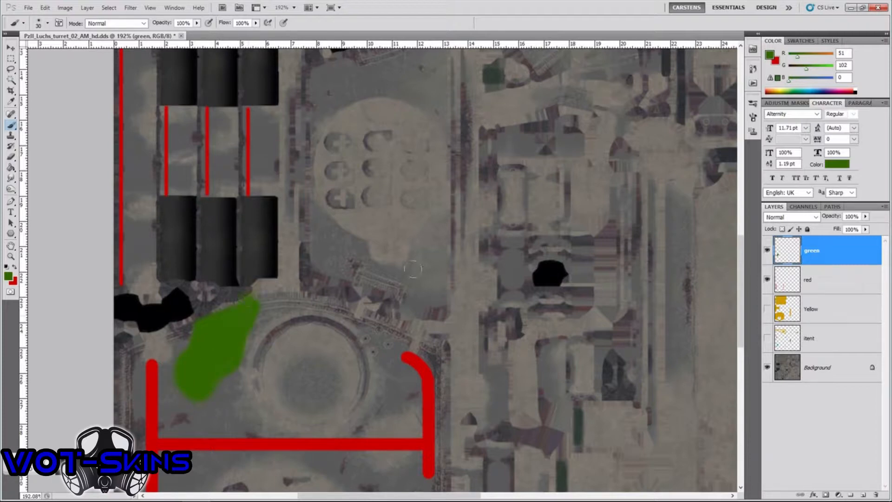
Paint an irregular green patch with the 30 px soft brush on the lower side panel, rising from its bottom edge above the dark cylinders.
drag(741, 297, 737, 200)
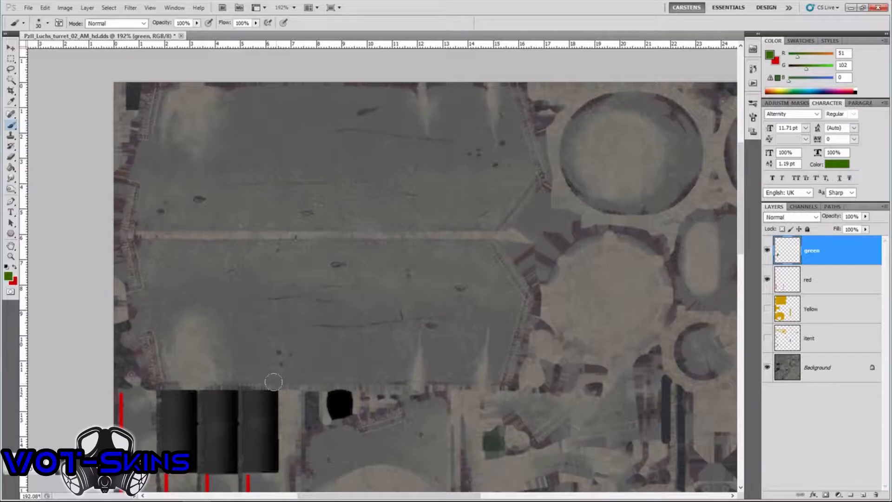
mouse_move(275, 382)
mouse_down()
mouse_move(292, 358)
mouse_move(276, 374)
mouse_move(292, 358)
mouse_move(281, 322)
mouse_move(256, 300)
mouse_move(241, 321)
mouse_move(256, 300)
mouse_move(241, 321)
mouse_move(238, 378)
mouse_move(261, 378)
mouse_move(274, 350)
mouse_move(266, 368)
mouse_up()
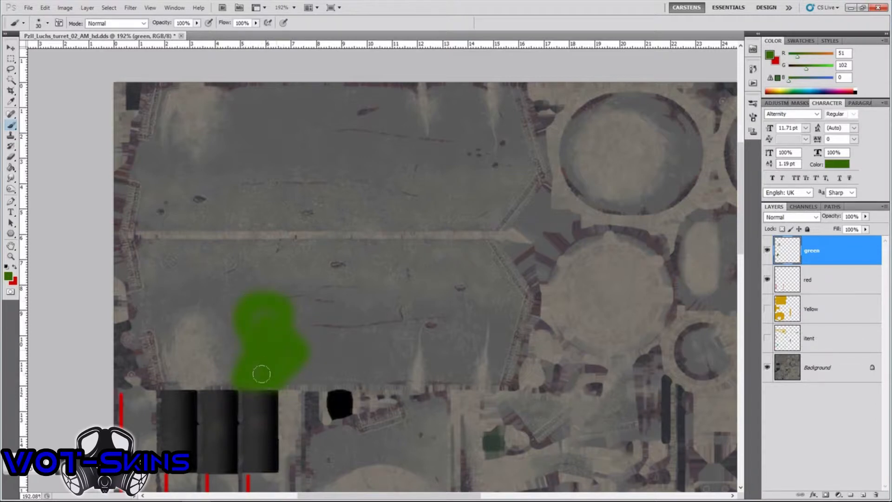
drag(243, 308, 247, 300)
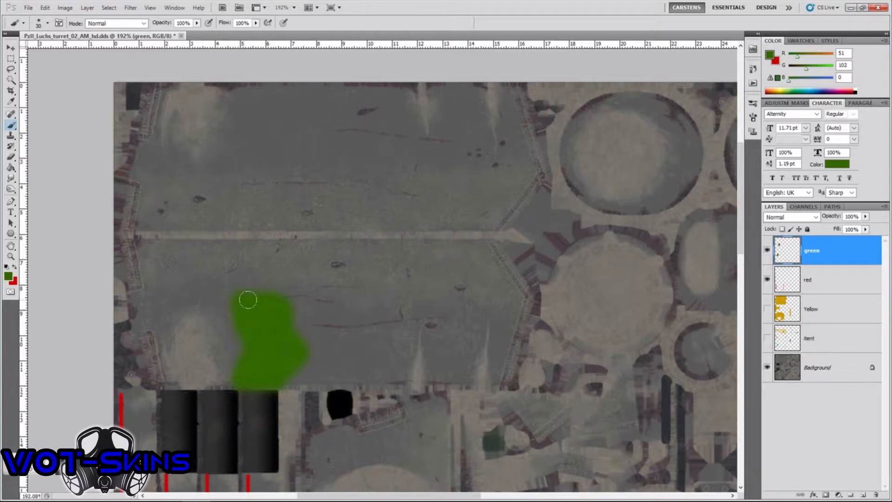
click(312, 348)
drag(228, 320, 247, 303)
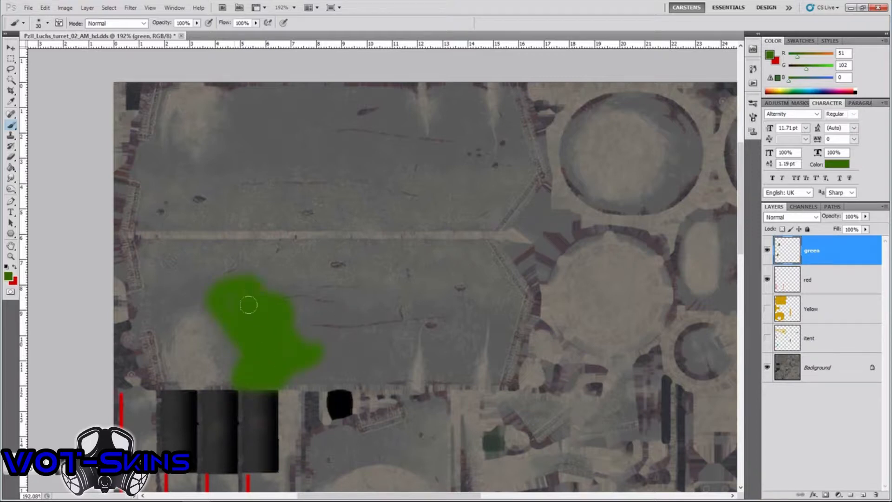
click(246, 370)
Extend the side panel's green patch over its bottom edge and widen the upper end of the roof plate's green patch.
scroll(708, 262, down, 5)
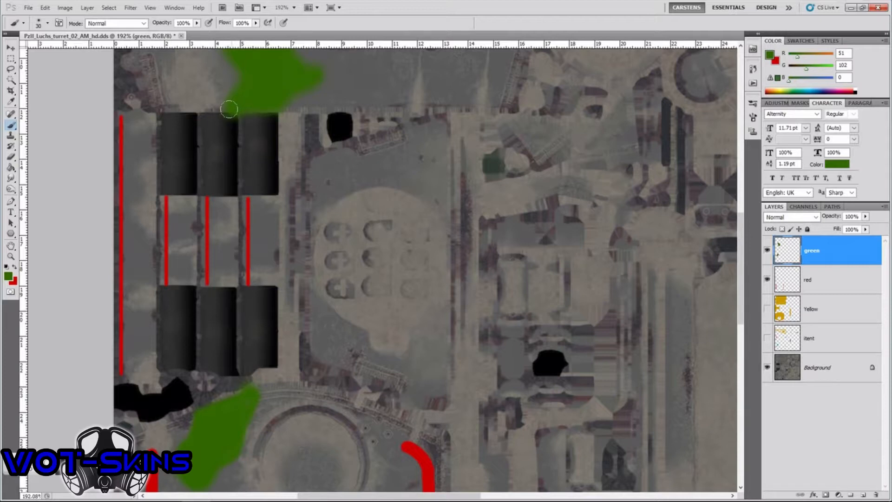
drag(229, 110, 259, 108)
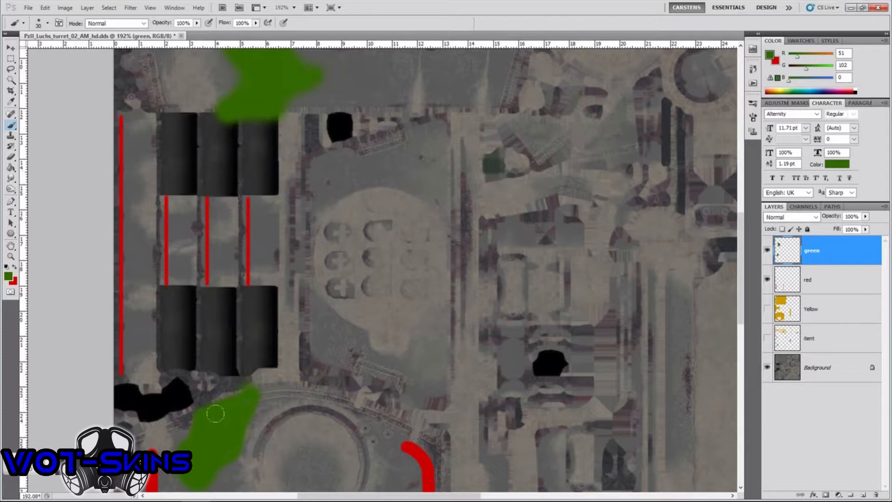
mouse_move(204, 409)
mouse_down()
mouse_move(215, 406)
mouse_move(203, 410)
mouse_up()
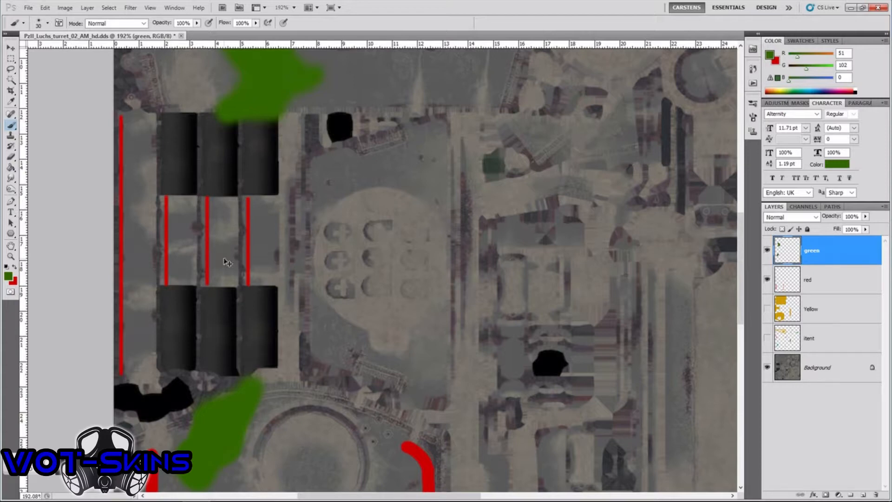
Save the current texture over PzII_Luchs_turret_02_AM.DDS, check the turret's green patch in World of Tanks, and return to Photoshop.
key(ctrl+shift+s)
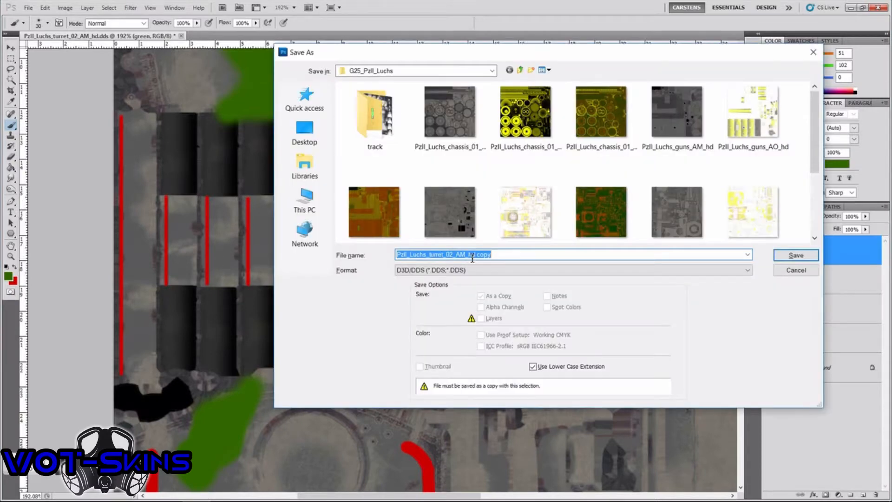
scroll(802, 169, down, 3)
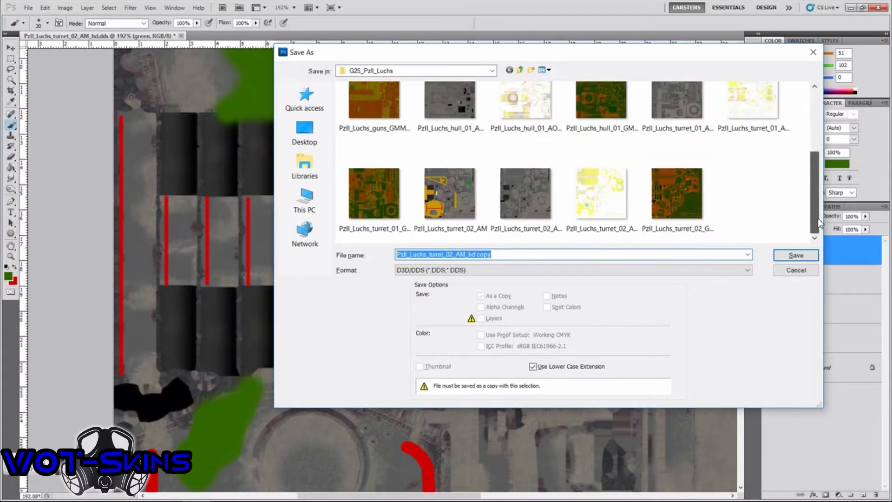
double_click(444, 199)
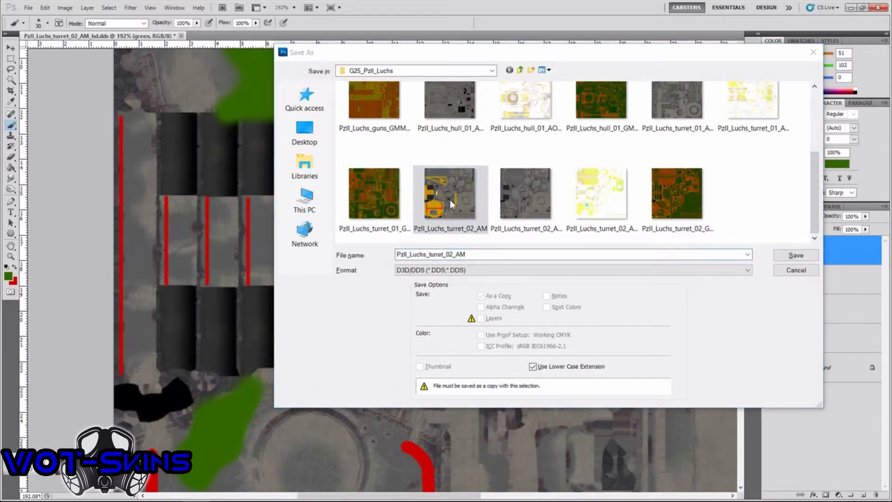
click(436, 194)
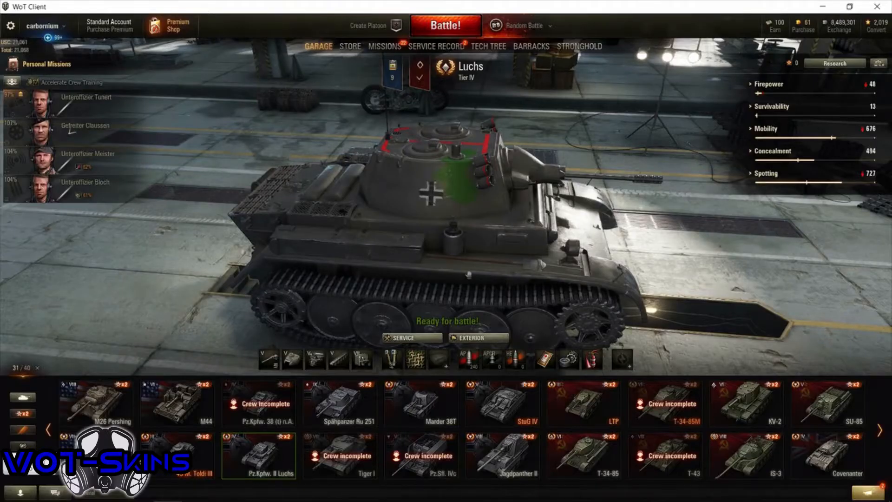
click(196, 490)
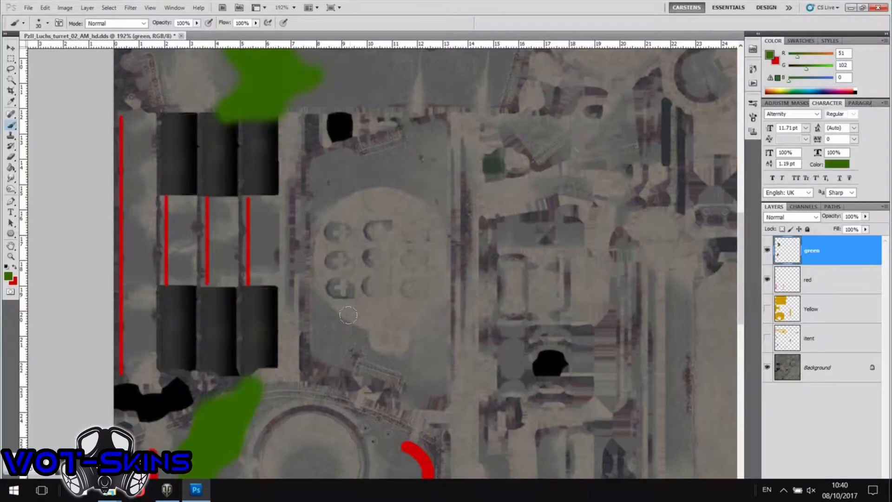
Show the Yellow layer, save the texture over PzII_Luchs_turret_02_AM.DDS, and inspect the Luchs turret's camouflage in World of Tanks.
click(767, 309)
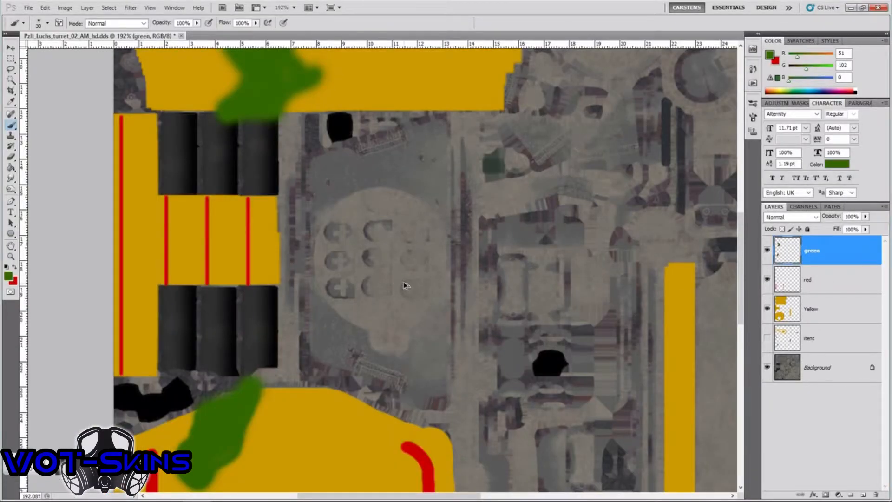
key(ctrl+shift+s)
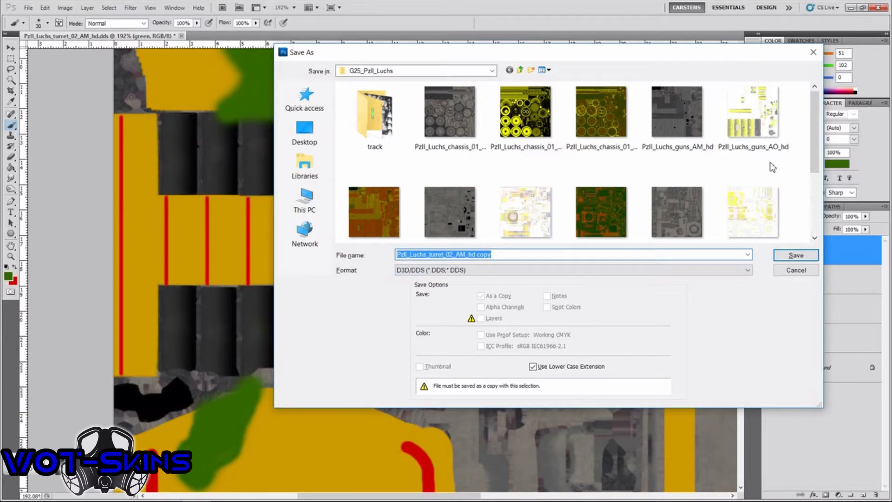
scroll(773, 167, down, 3)
double_click(443, 194)
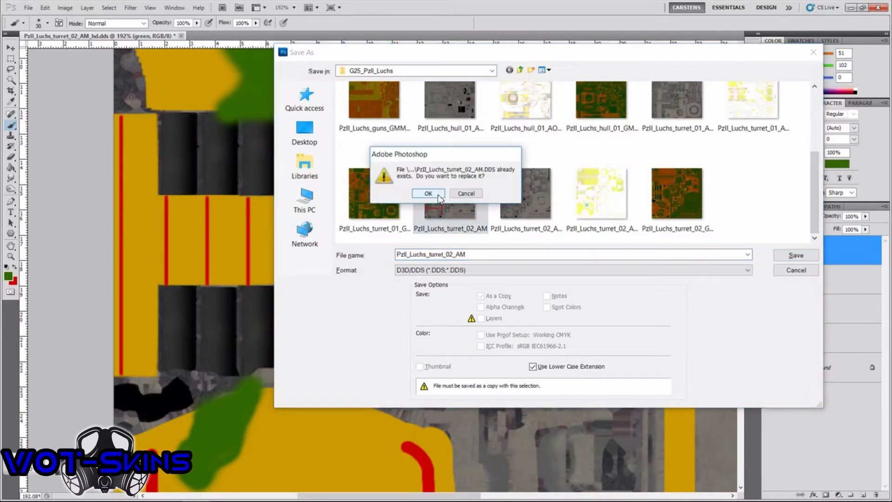
click(428, 193)
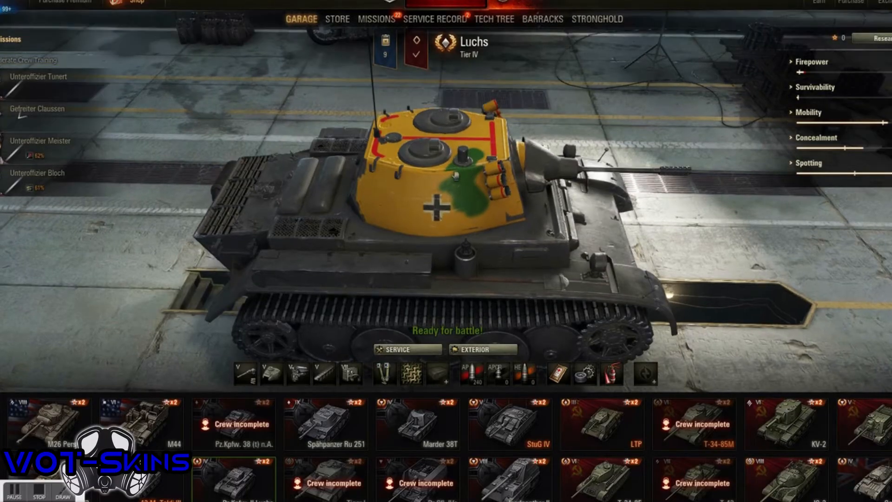
drag(455, 176, 472, 189)
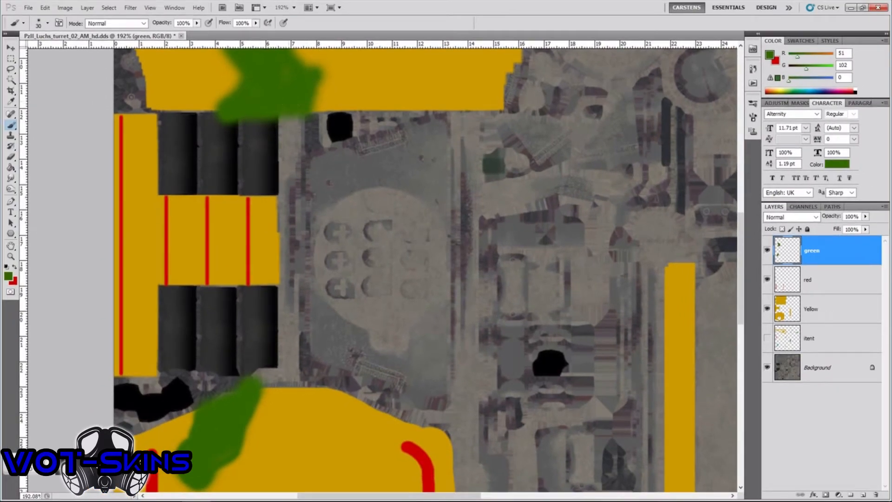
Erase the protruding left corner at the lower end of the side panel's green patch with a soft eraser.
key(e)
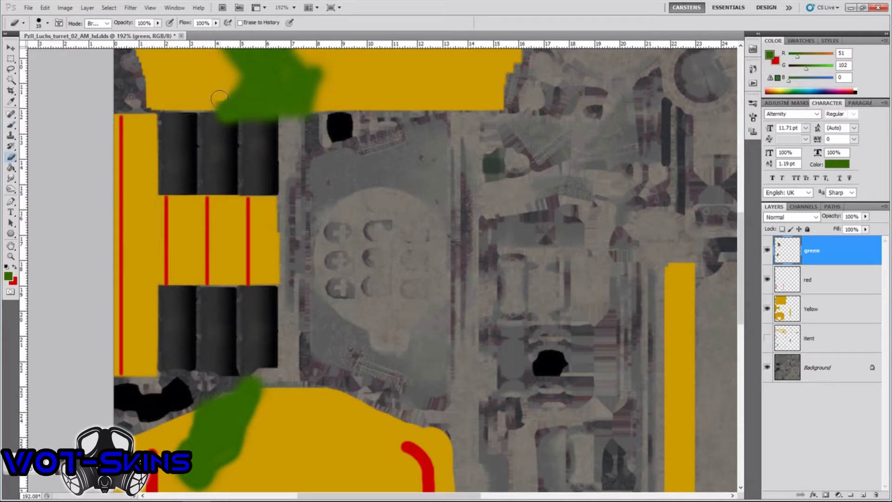
right_click(219, 98)
click(262, 171)
click(219, 100)
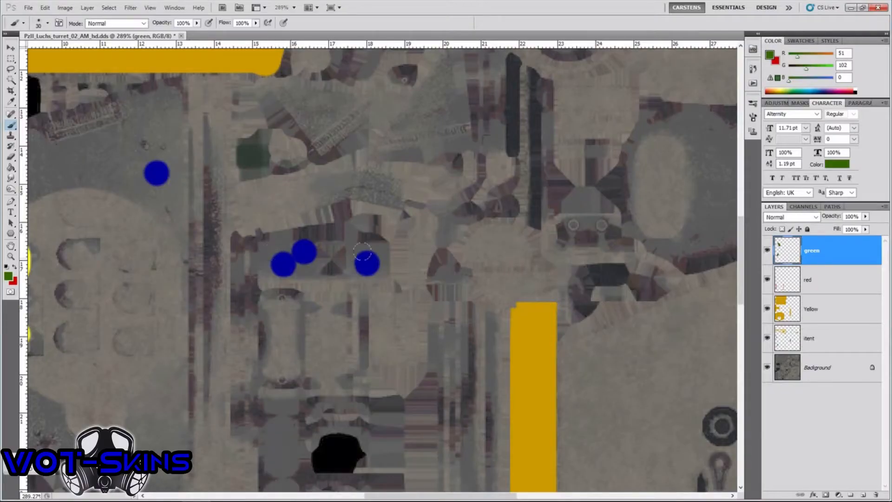
Paint soft green over the small part marked with three blue dots and over the small round fitting near the texture's upper-right corner.
click(369, 258)
drag(361, 252, 276, 258)
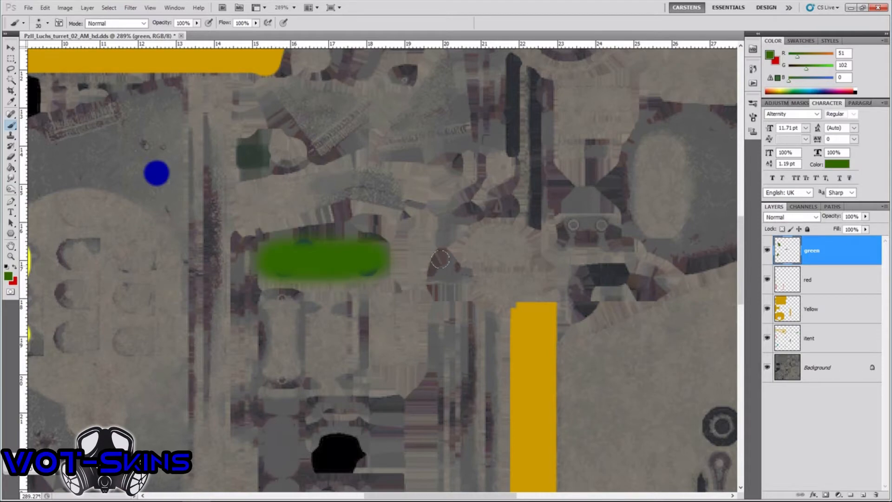
scroll(479, 297, down, 3)
mouse_move(660, 141)
mouse_down()
mouse_move(645, 151)
mouse_move(660, 168)
mouse_move(644, 162)
mouse_move(652, 172)
mouse_move(671, 144)
mouse_move(652, 140)
mouse_move(665, 141)
mouse_up()
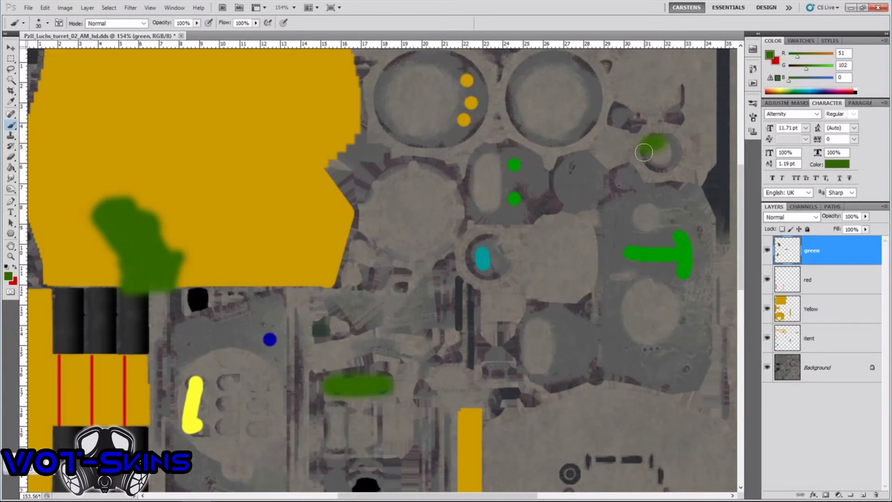
key(ctrl+z)
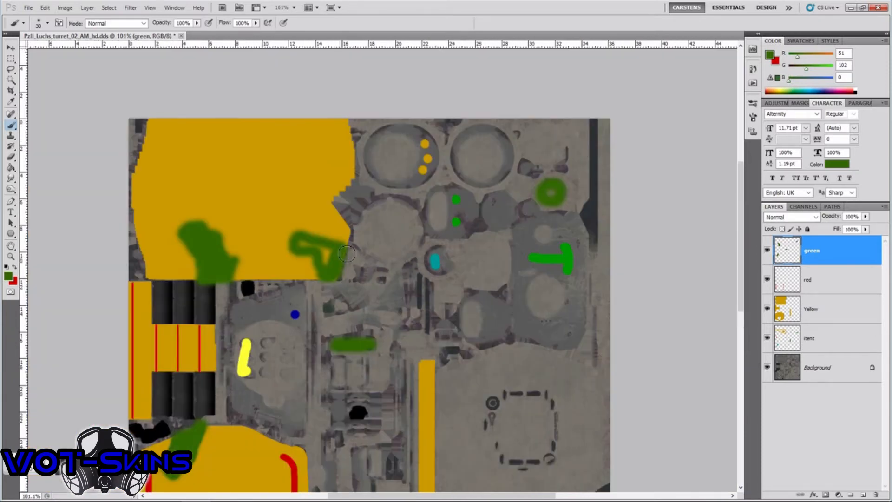
Fill in the green patch at the side panel's lower-right corner and refine its right edge with the Yellow layer hidden.
mouse_move(341, 243)
mouse_down()
mouse_move(305, 246)
mouse_move(347, 244)
mouse_move(336, 266)
mouse_up()
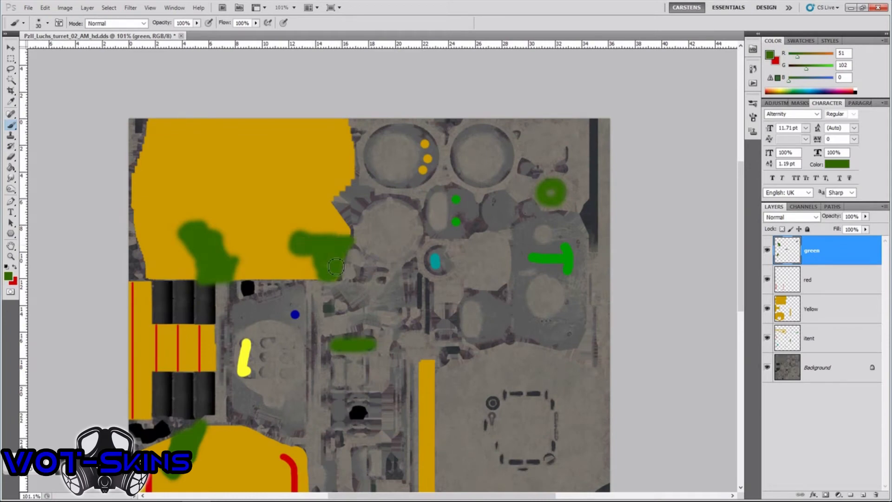
scroll(739, 232, down, 3)
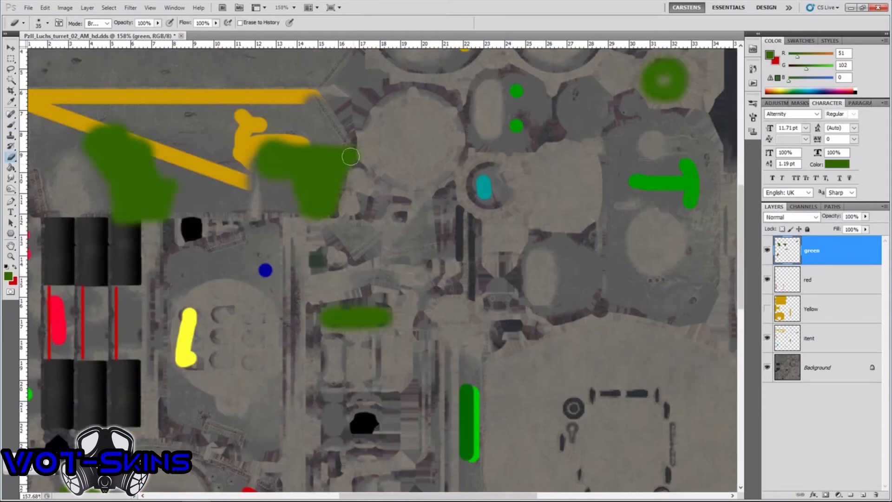
key(b)
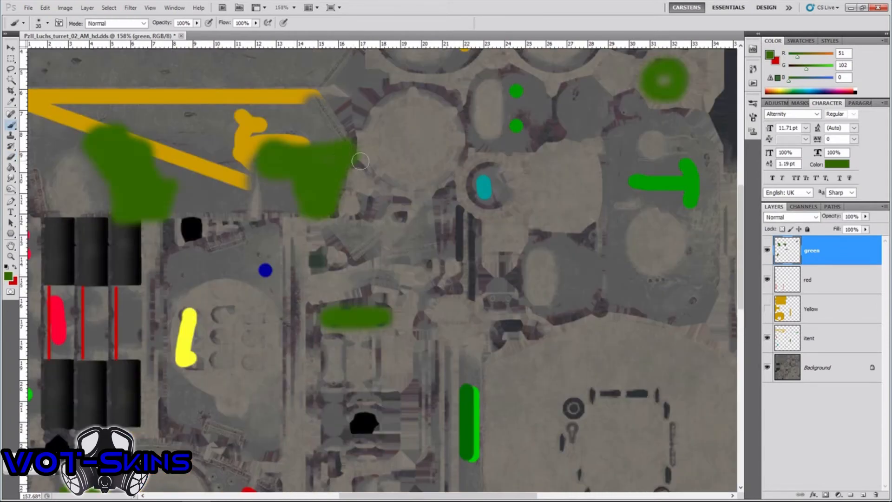
Paint a green streak along the upper edge of the T-marked panel and a green patch on the roof plate's upper-right corner.
scroll(562, 449, right, 3)
drag(613, 116, 569, 134)
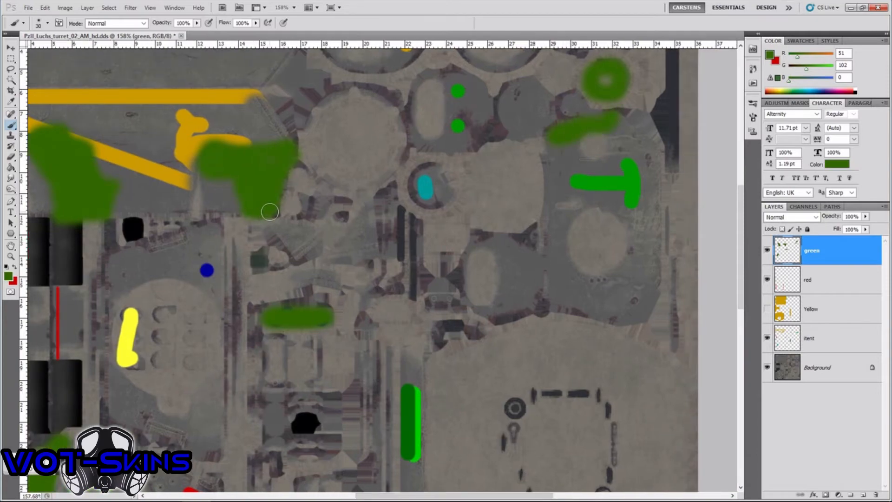
drag(742, 203, 740, 295)
mouse_move(206, 307)
mouse_down()
mouse_move(194, 289)
mouse_move(218, 314)
mouse_up()
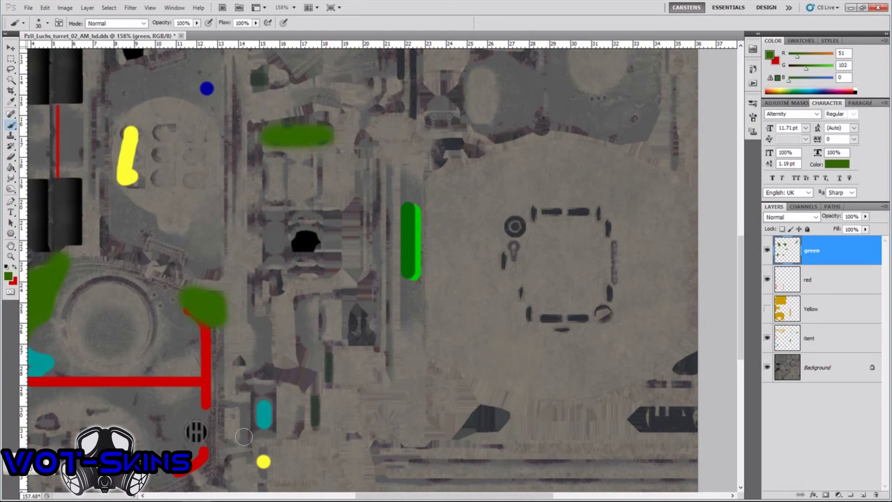